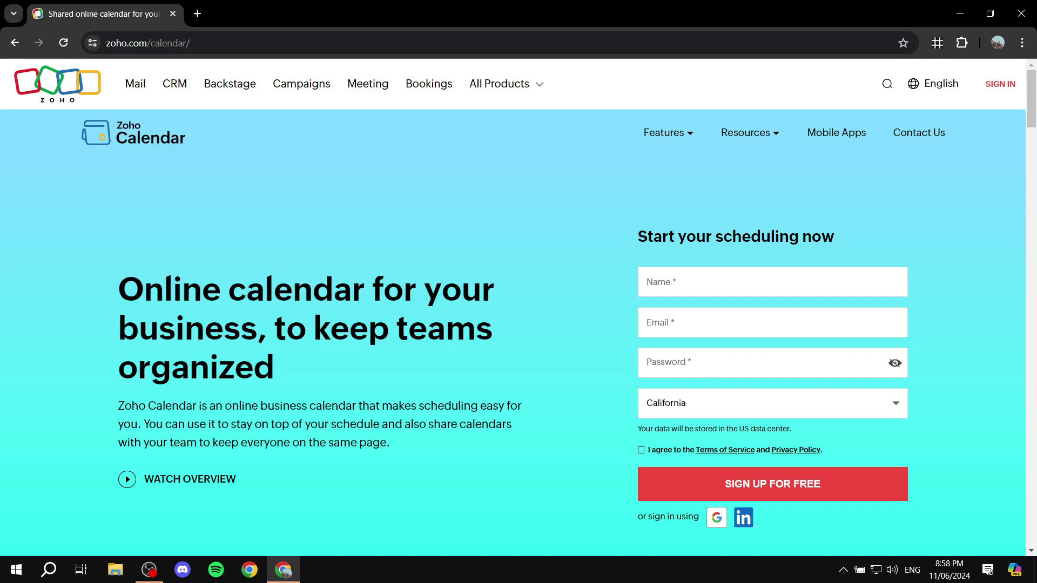
Scroll through the Zoho page, briefly selecting and deselecting the main heading text.
scroll(519, 293, down, 1)
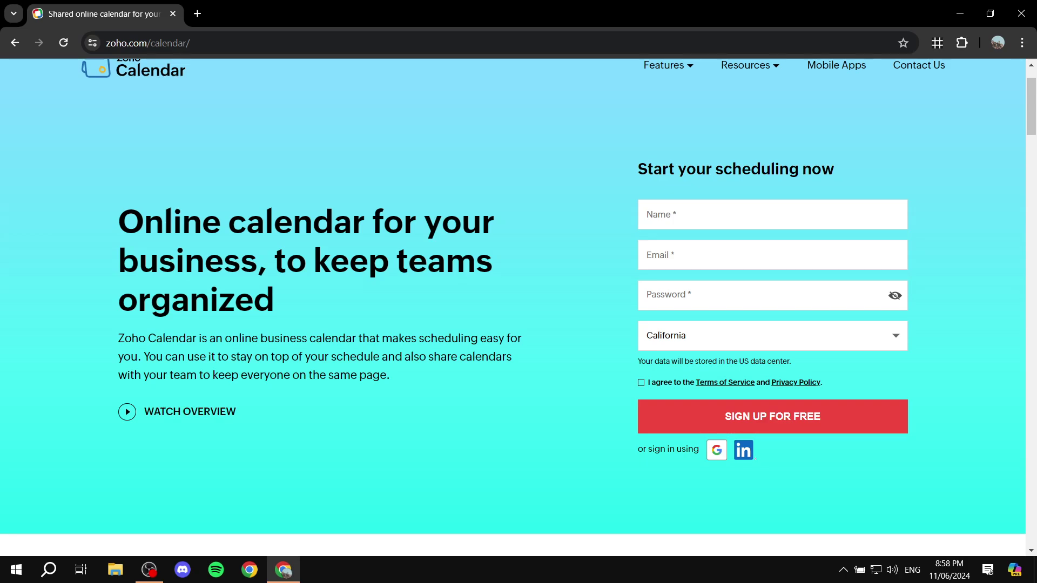
drag(119, 222, 275, 300)
click(319, 302)
scroll(513, 308, down, 10)
scroll(513, 324, up, 4)
scroll(513, 324, down, 2)
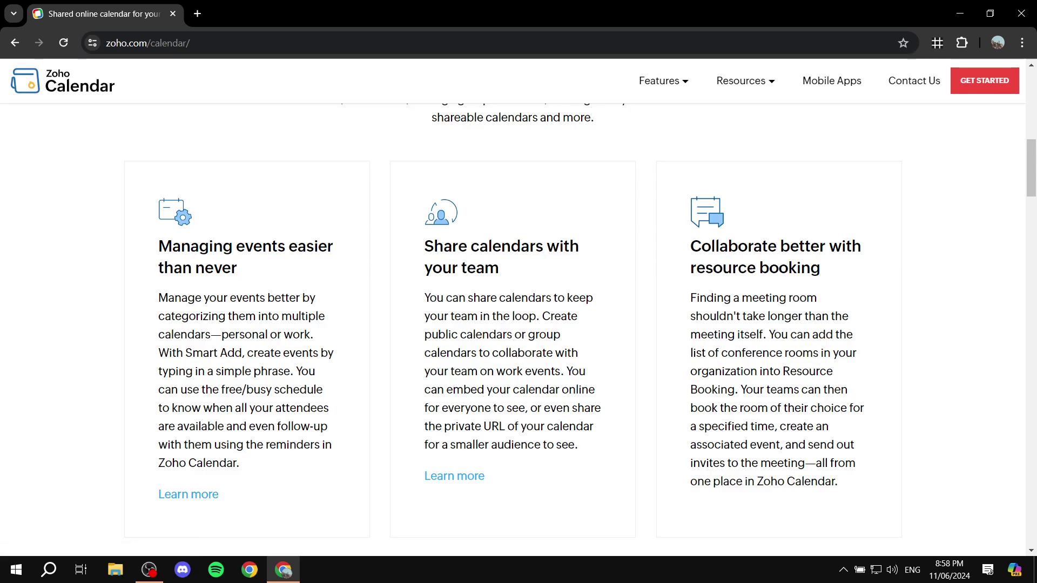
scroll(513, 324, down, 15)
scroll(513, 324, down, 2)
scroll(513, 324, up, 8)
scroll(513, 324, down, 8)
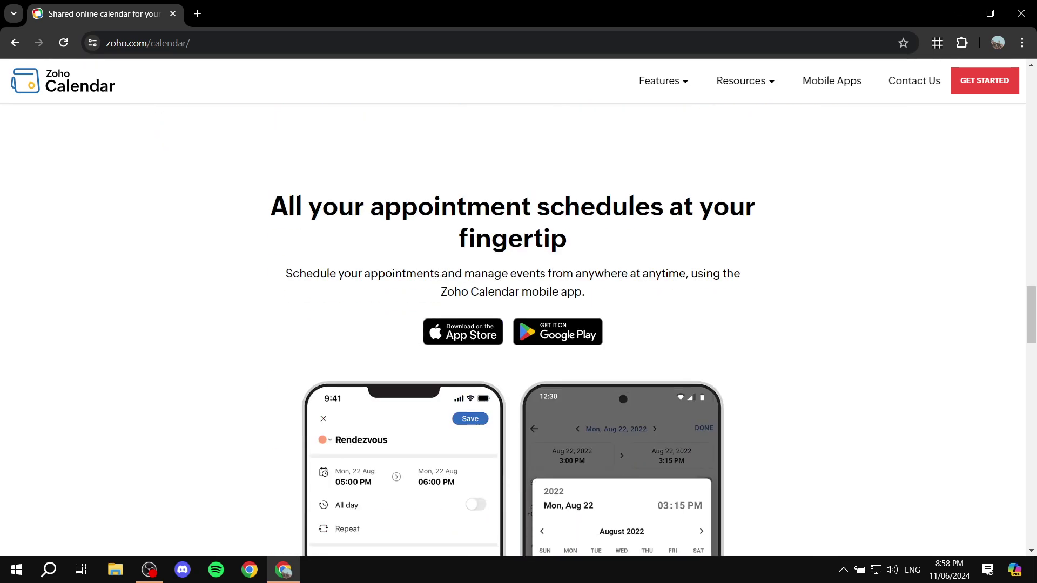
scroll(513, 324, down, 12)
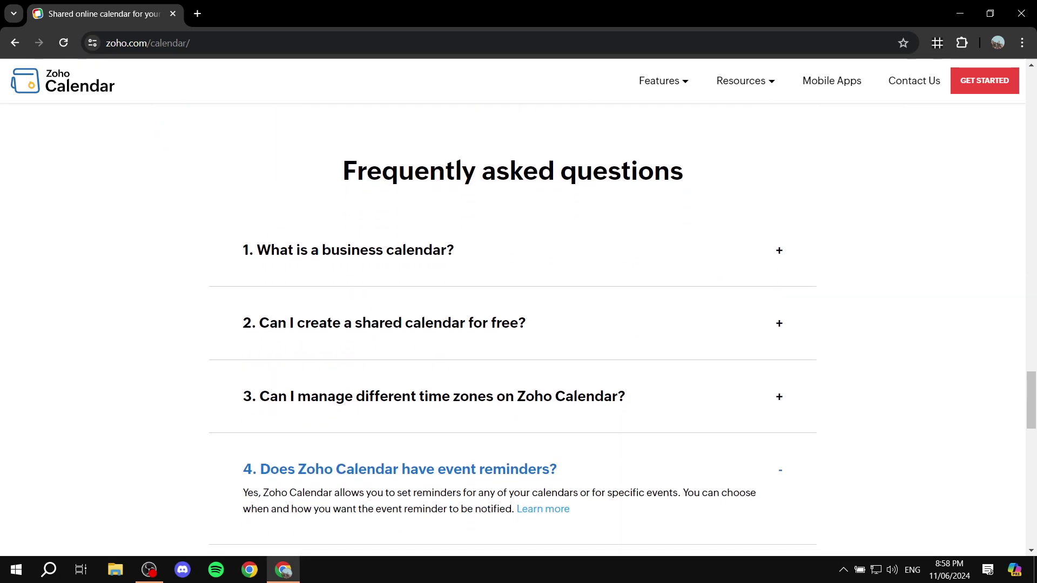
scroll(513, 324, up, 20)
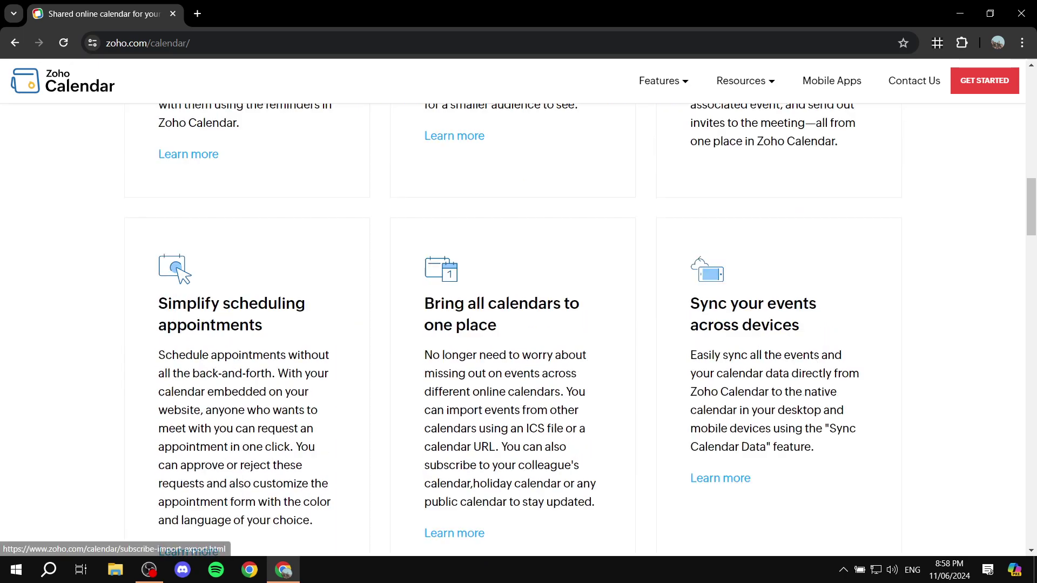
scroll(513, 324, up, 3)
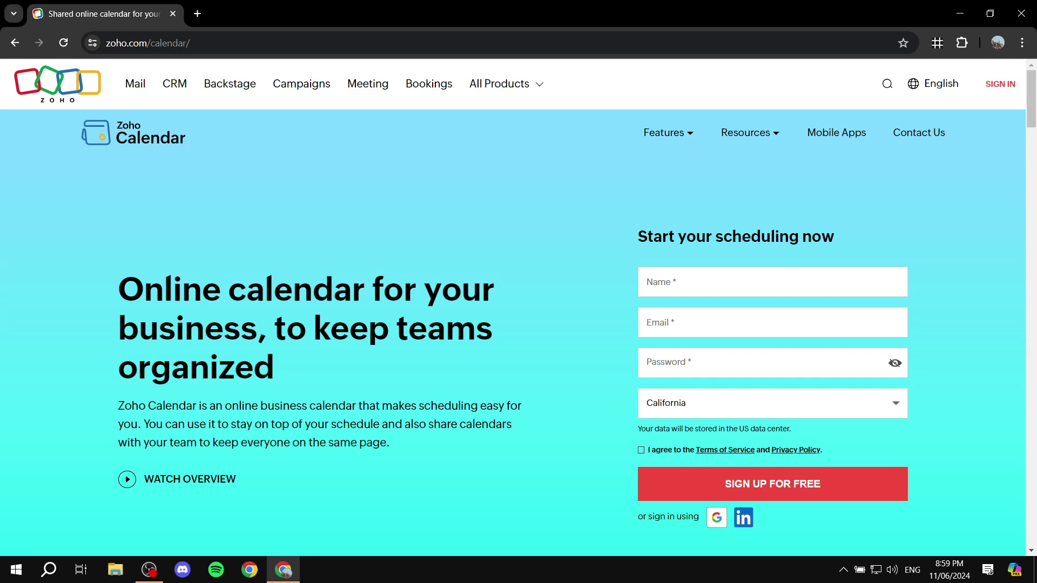
scroll(513, 308, down, 3)
scroll(513, 307, up, 3)
scroll(518, 313, down, 3)
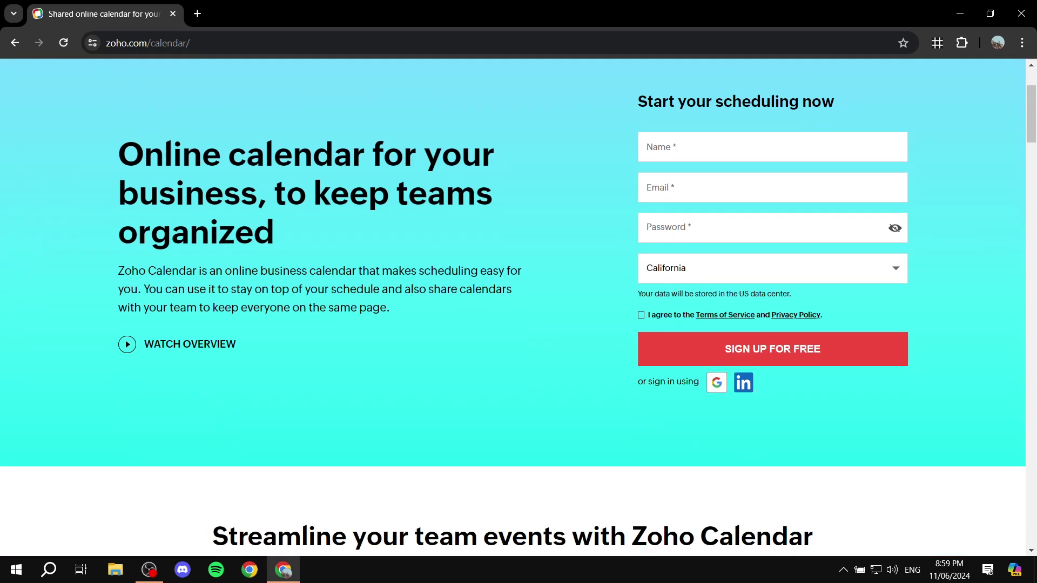
Sign in to Zoho Accounts with the chosen Google account and confirm.
key(F5)
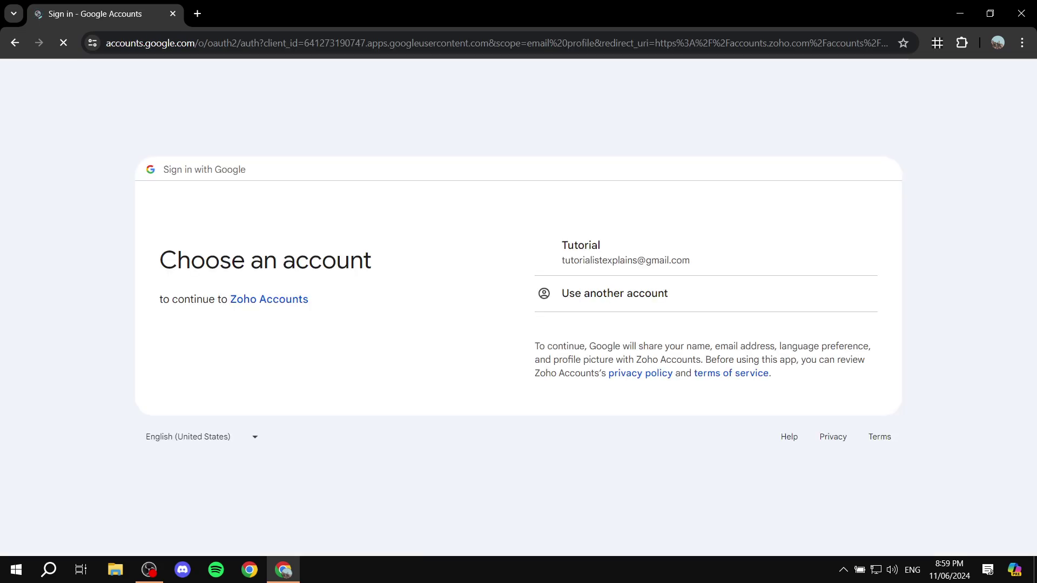
click(626, 253)
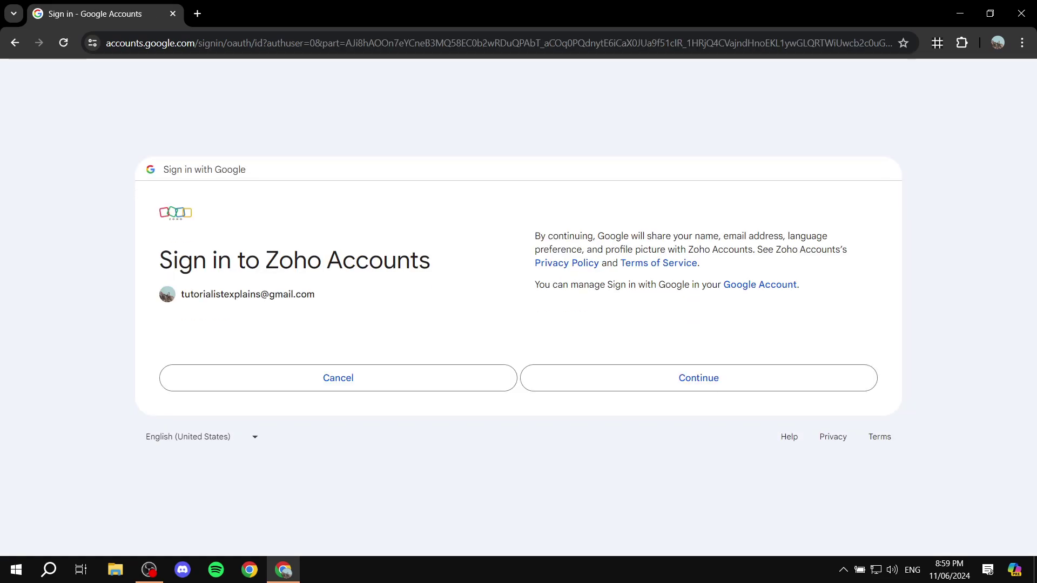
click(699, 378)
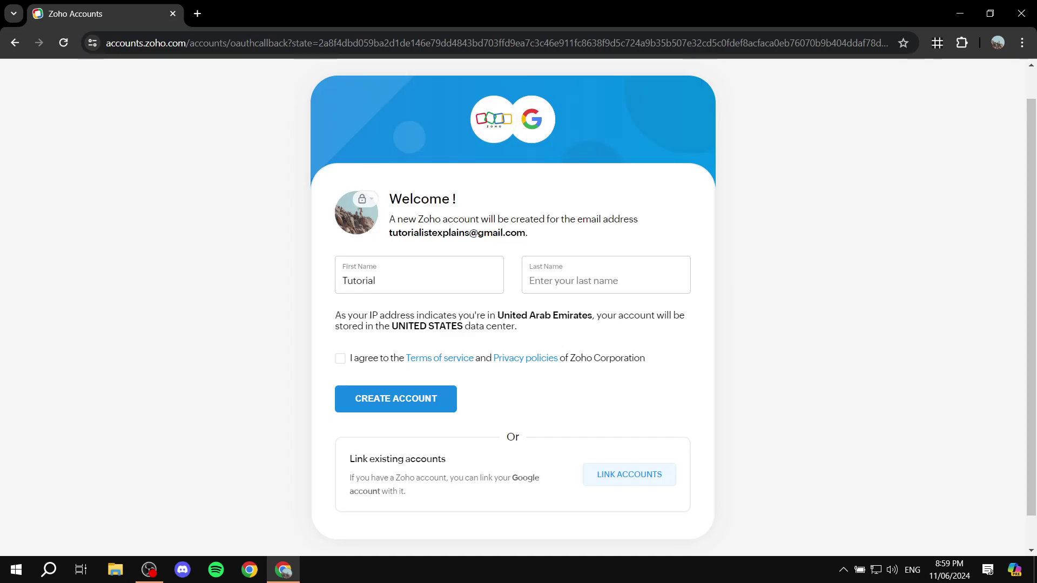
Scroll the Welcome page's new-account form to review it before account creation.
scroll(673, 305, down, 1)
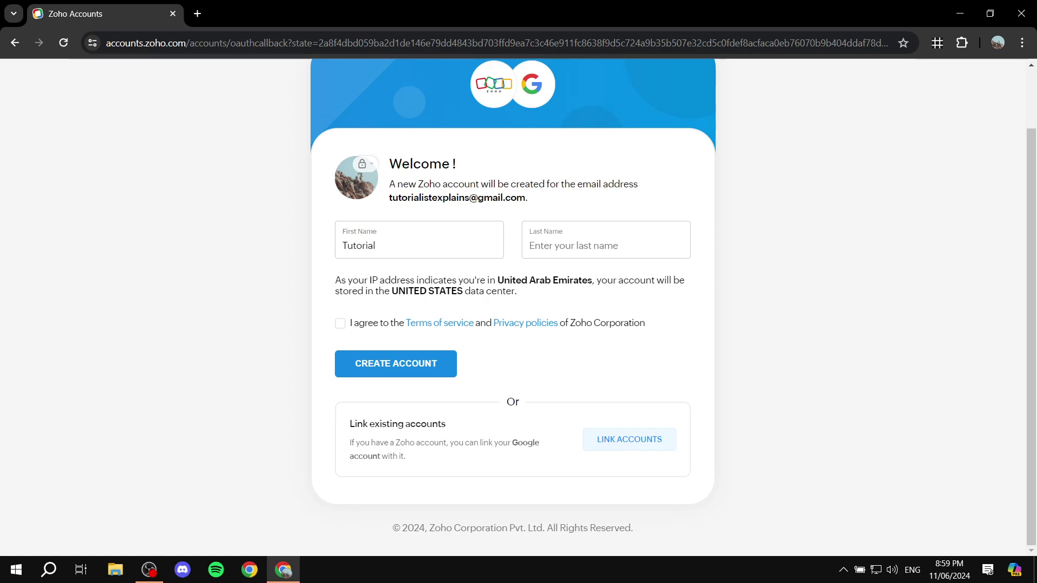
scroll(673, 307, up, 2)
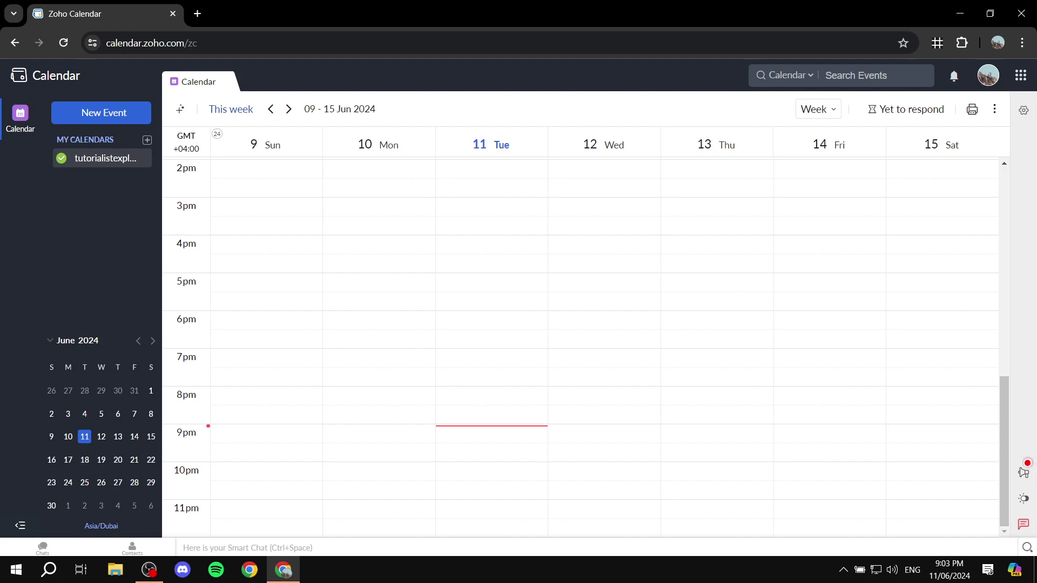
Move to the 02 – 08 Jun 2024 week and glance at the view-type and layout menus.
click(231, 109)
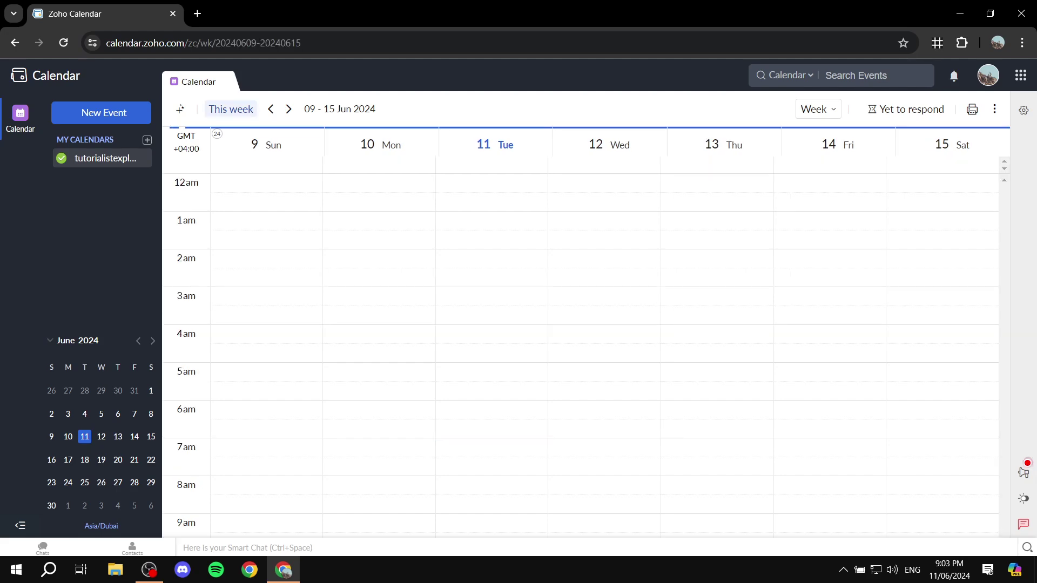
click(270, 109)
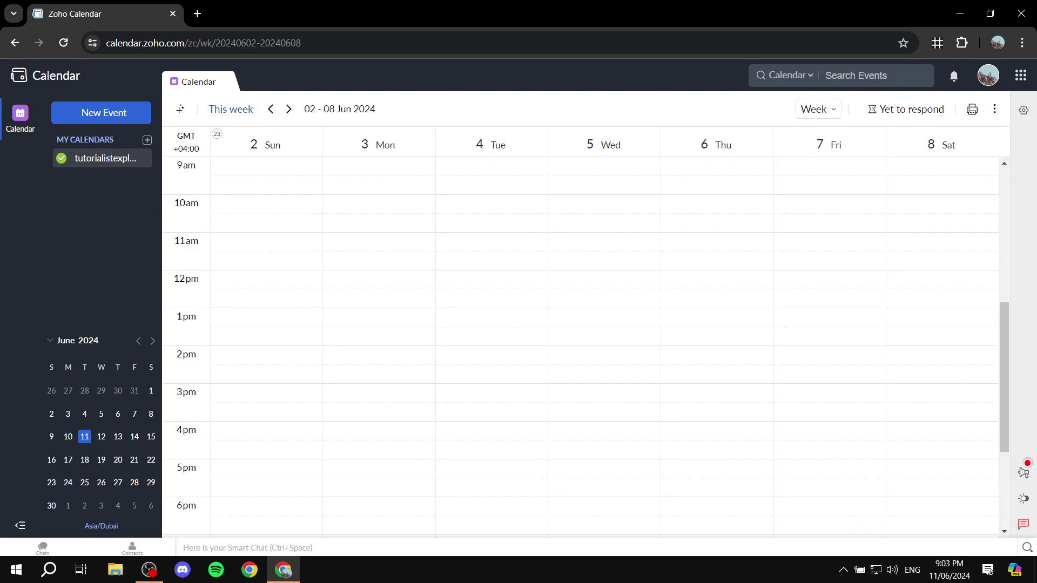
click(819, 109)
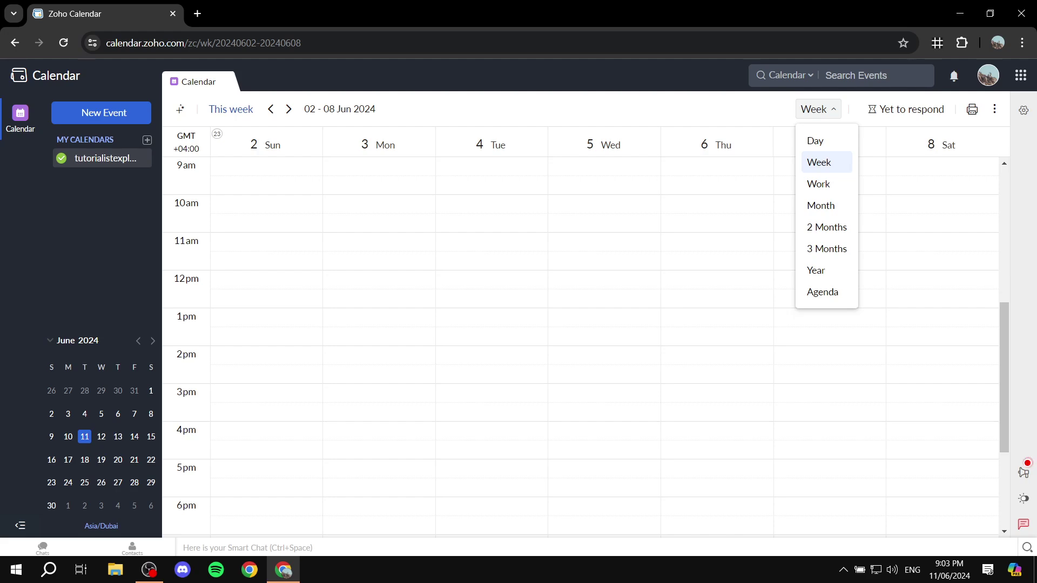
click(818, 109)
click(994, 109)
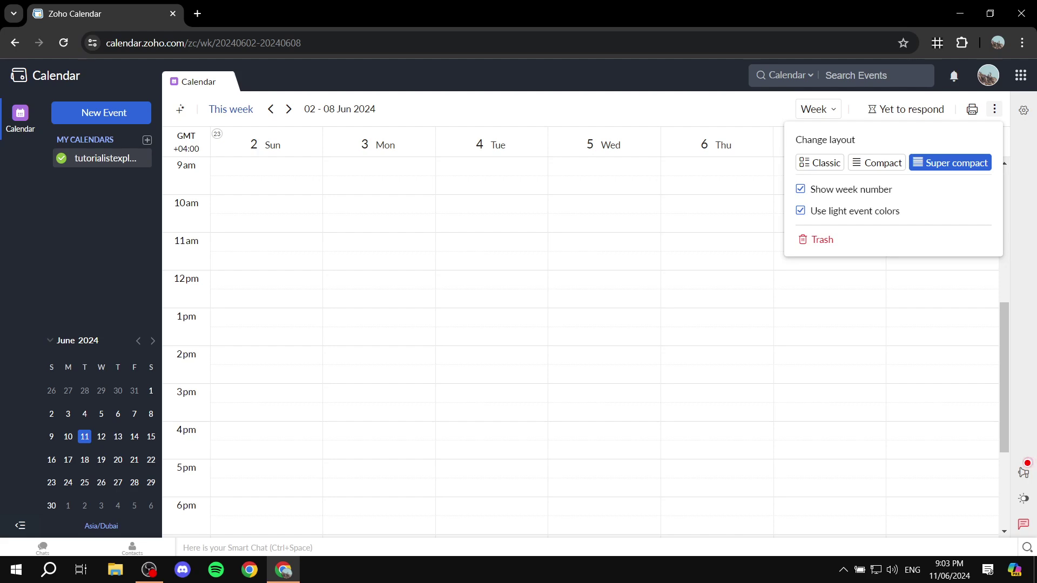
click(994, 109)
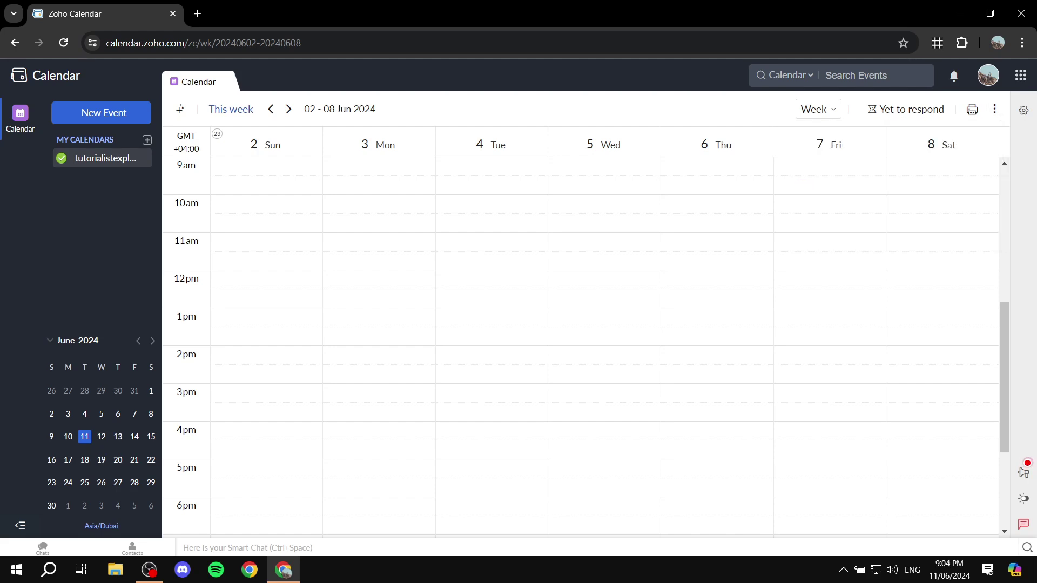
scroll(586, 348, down, 4)
scroll(585, 347, up, 10)
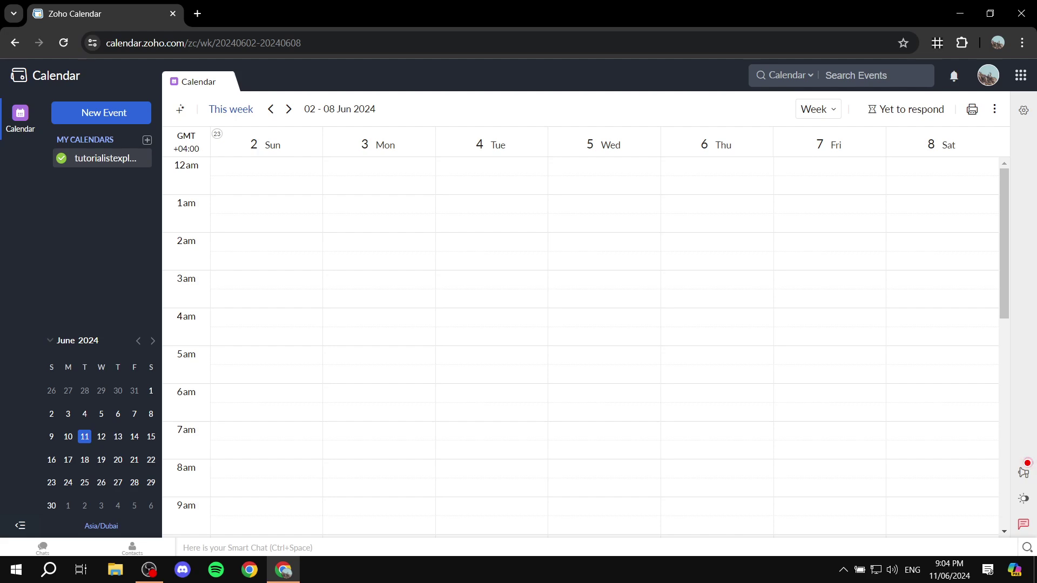
Uncheck the personal calendar under My Calendars to disable it.
click(61, 157)
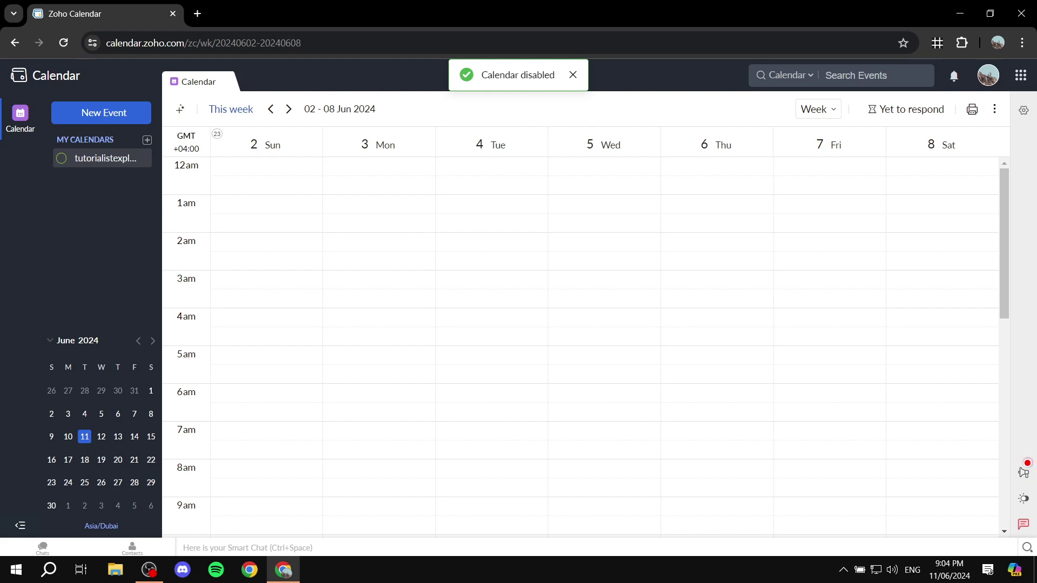
scroll(585, 348, down, 8)
scroll(585, 348, up, 8)
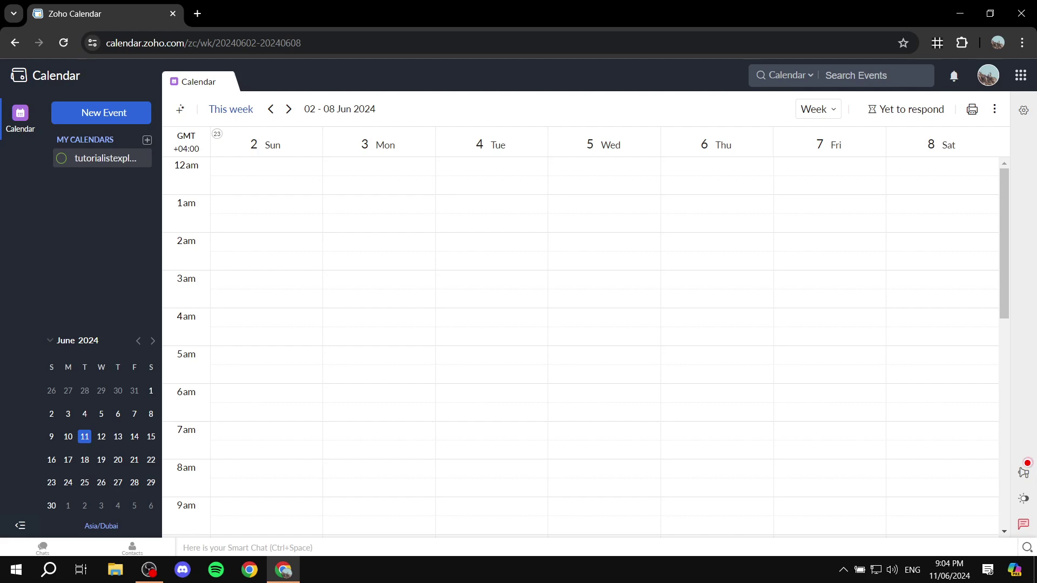
Re-enable the personal calendar and show the chat panel's Contacts list.
click(61, 158)
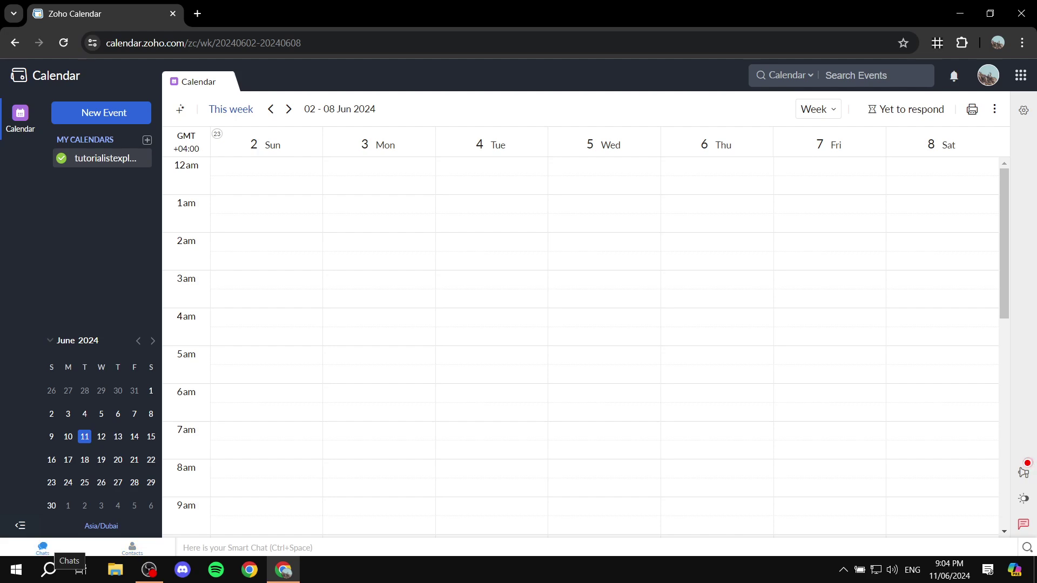
click(42, 547)
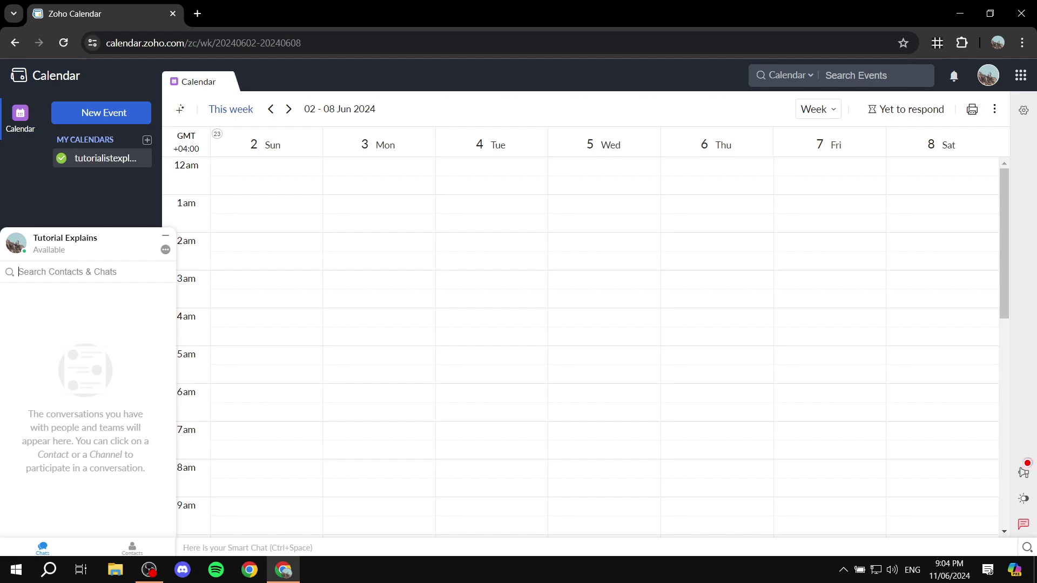
click(133, 547)
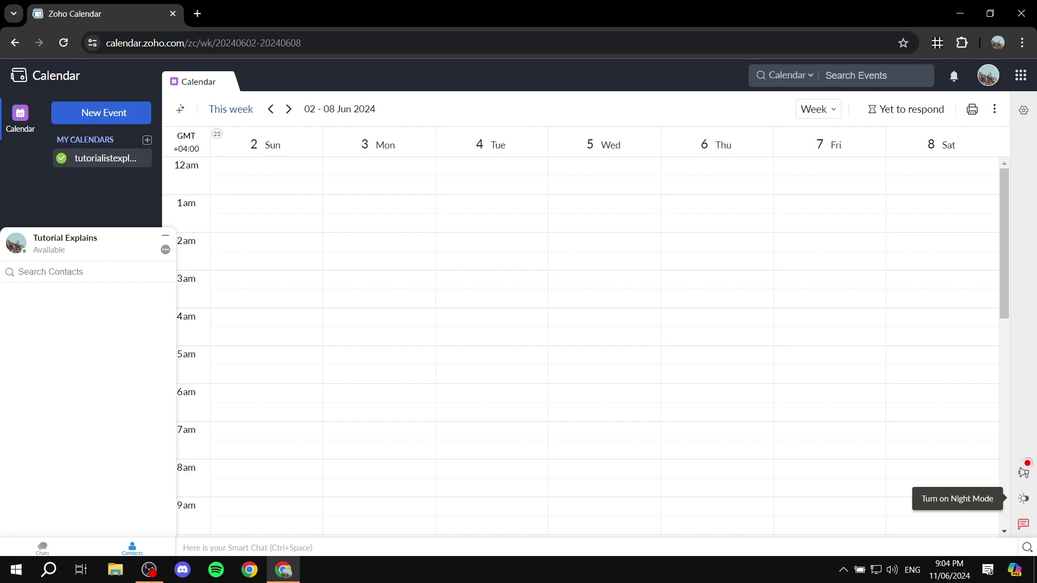
Switch to night mode and open Search Events with its search-scope choices.
click(1023, 498)
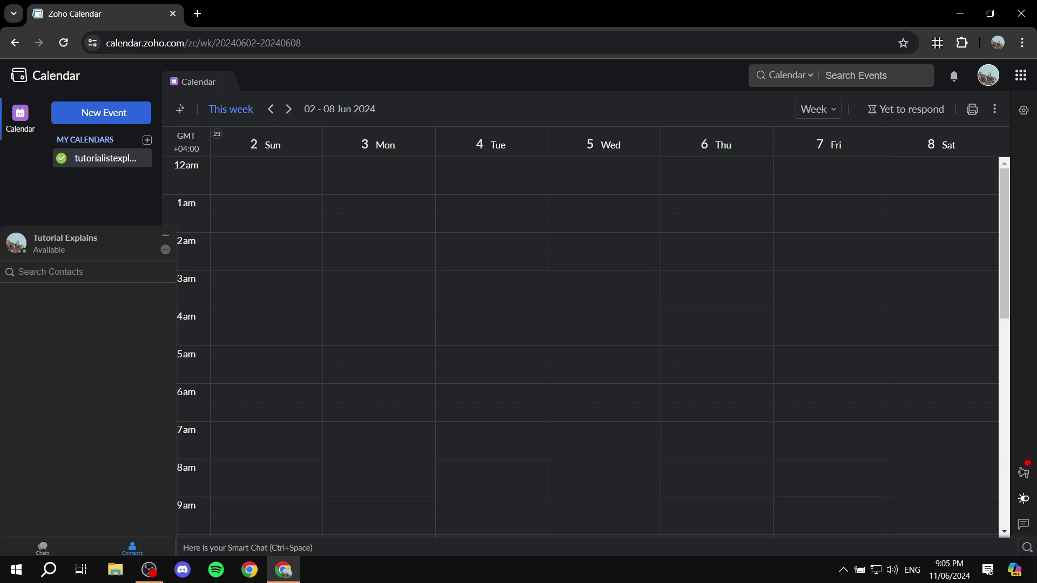
click(864, 76)
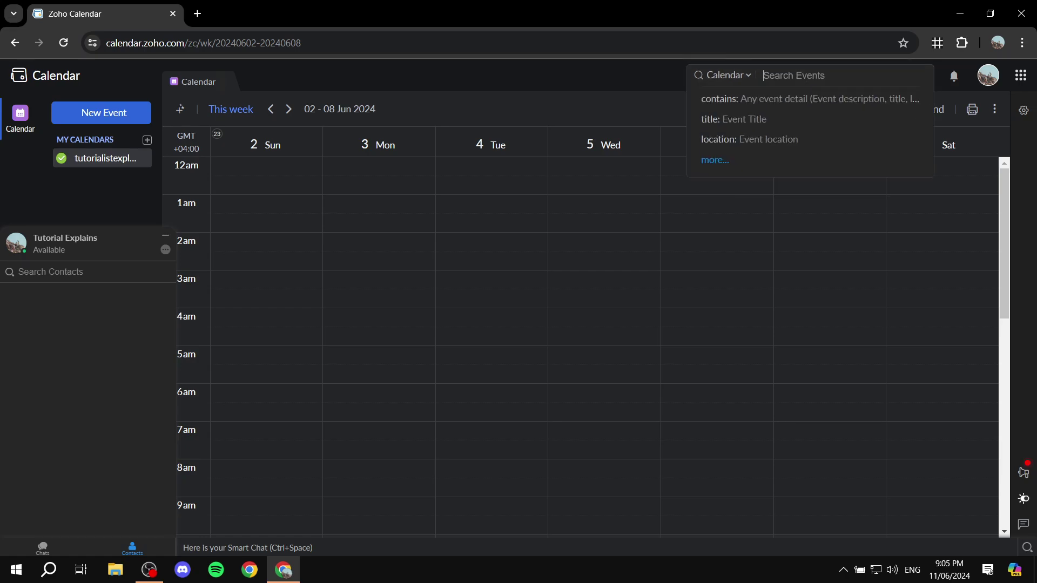
click(634, 76)
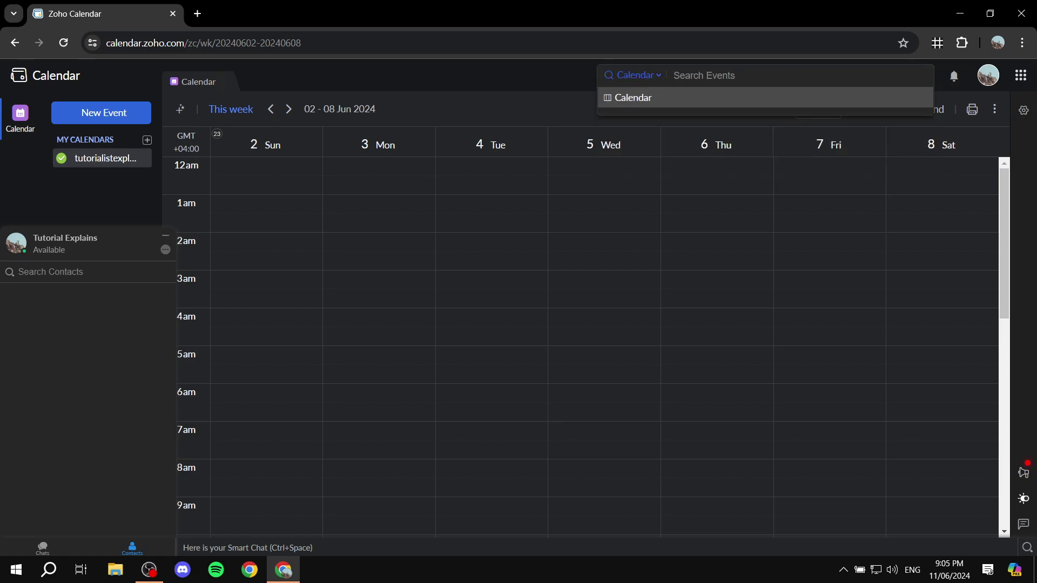
Dismiss the search scope and suggestions, then hide the contacts chat panel.
click(705, 76)
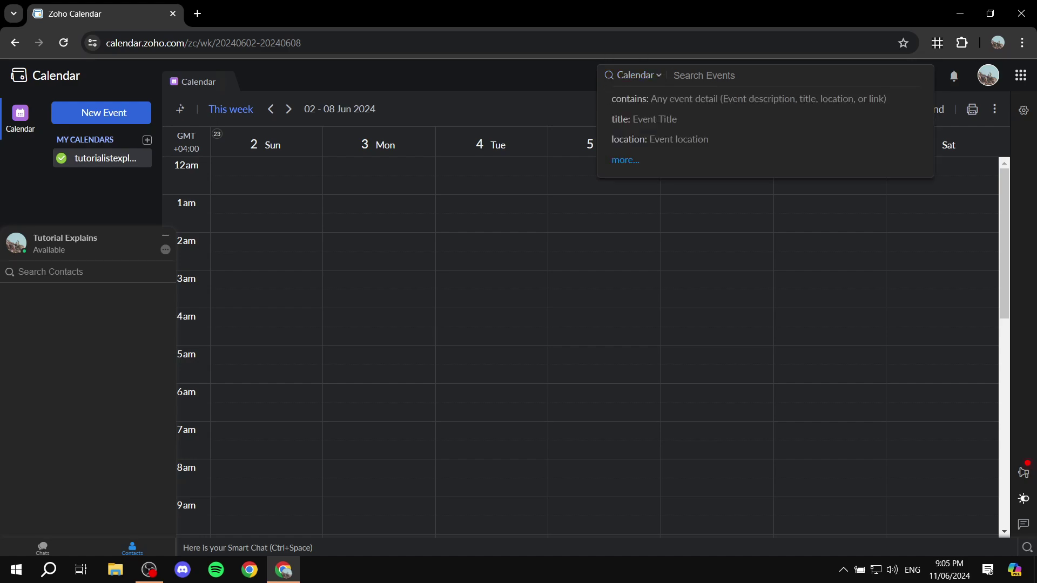
key(Escape)
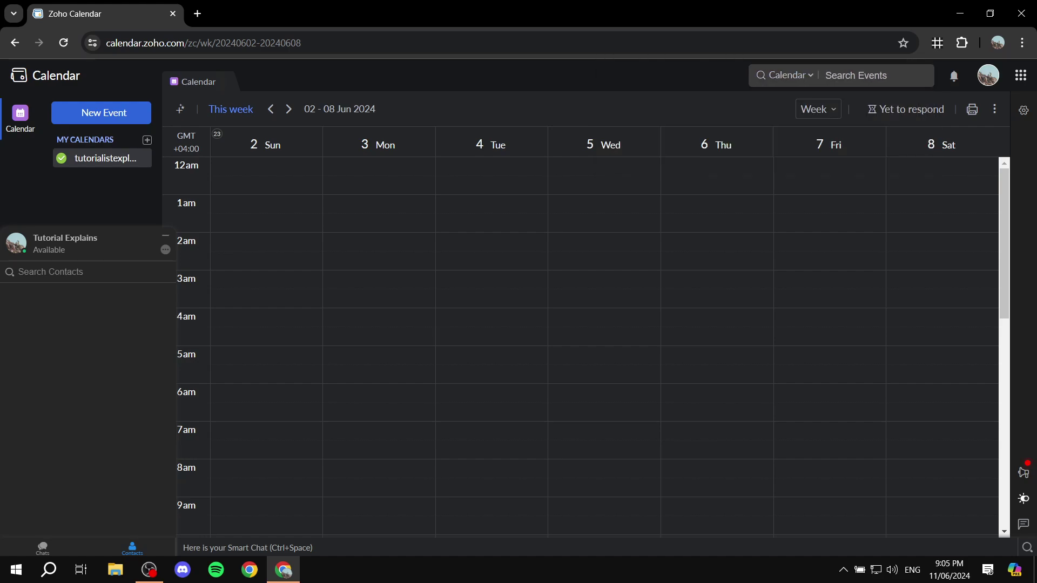
click(132, 549)
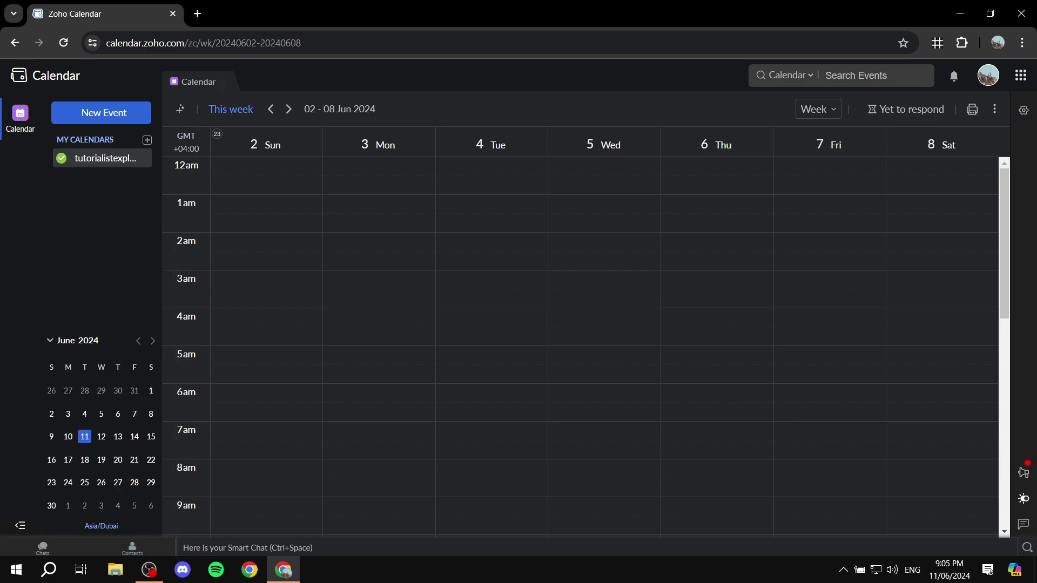
click(988, 75)
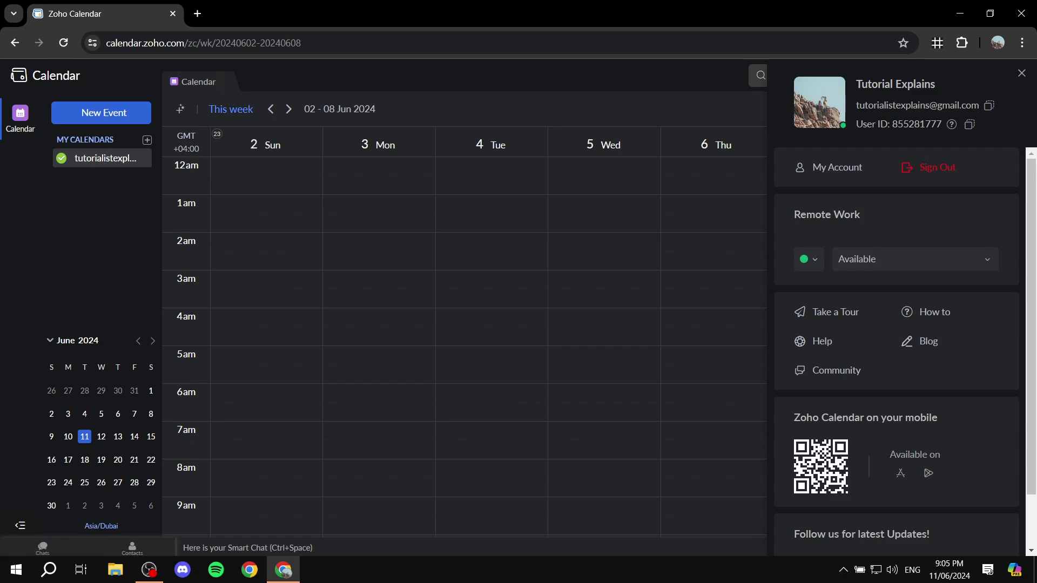
click(809, 260)
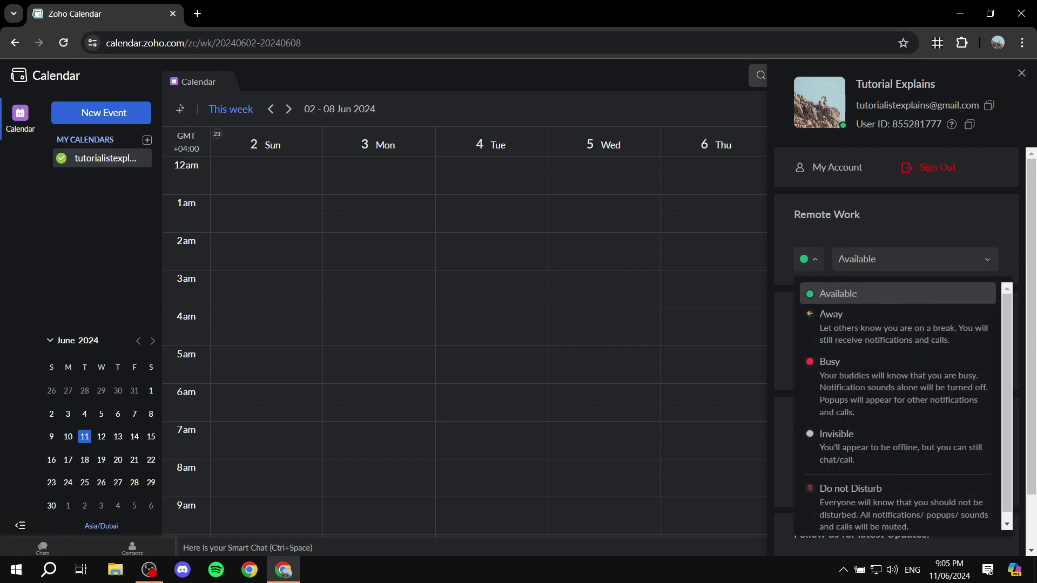
click(809, 259)
scroll(896, 351, down, 1)
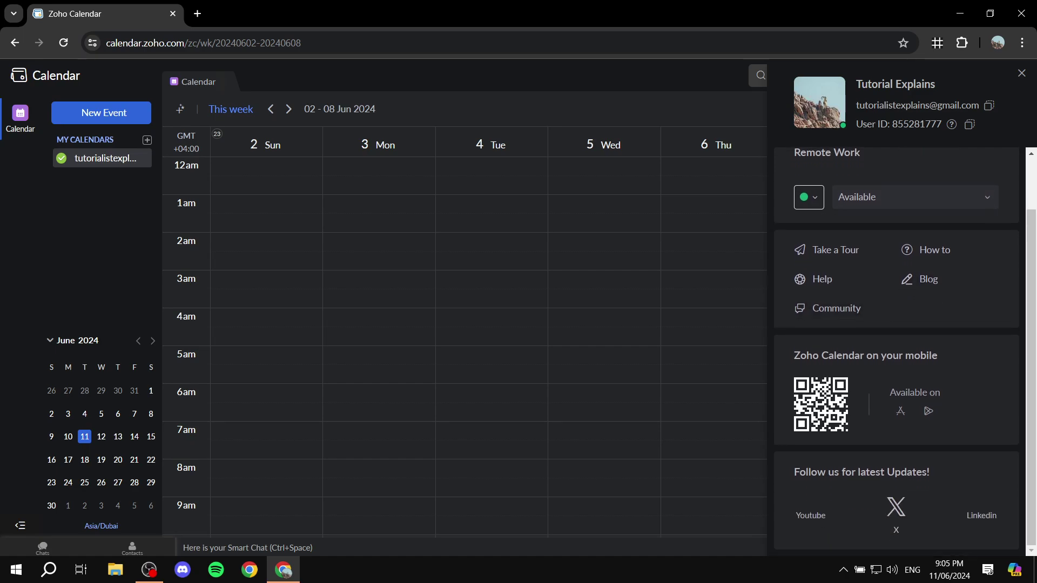
scroll(897, 351, up, 1)
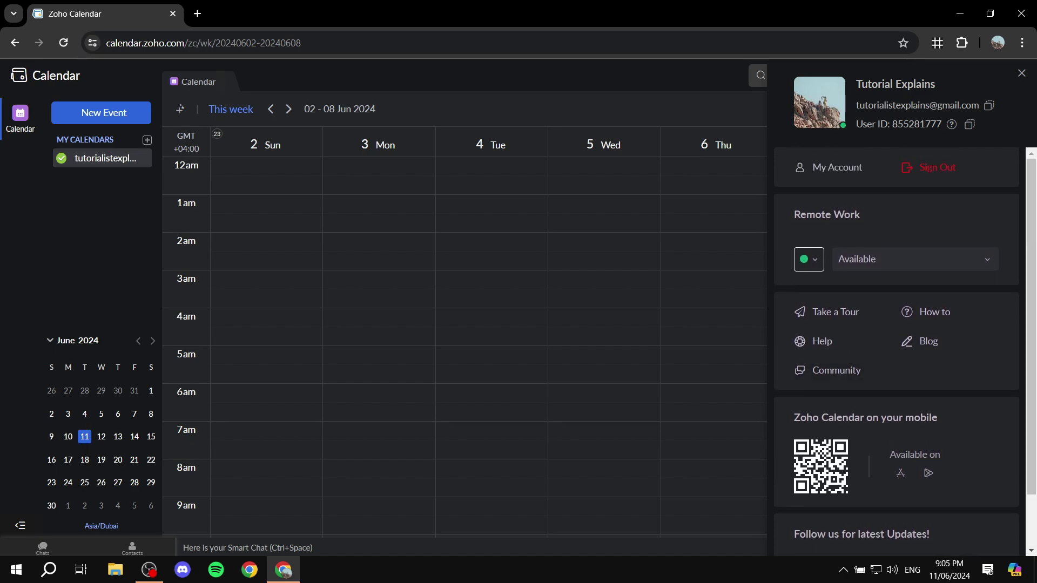
scroll(897, 351, down, 1)
scroll(896, 351, up, 1)
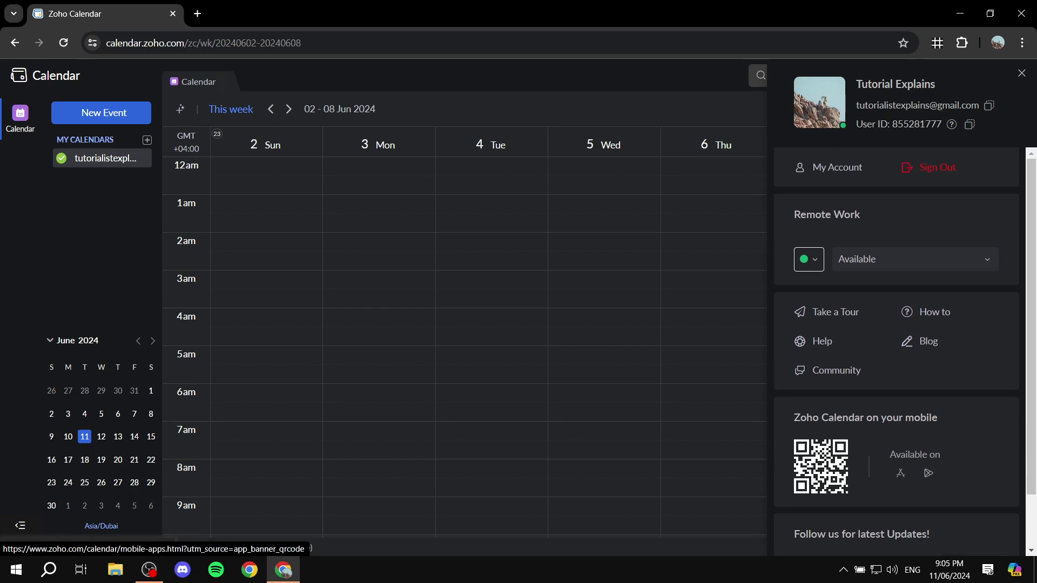
click(1021, 74)
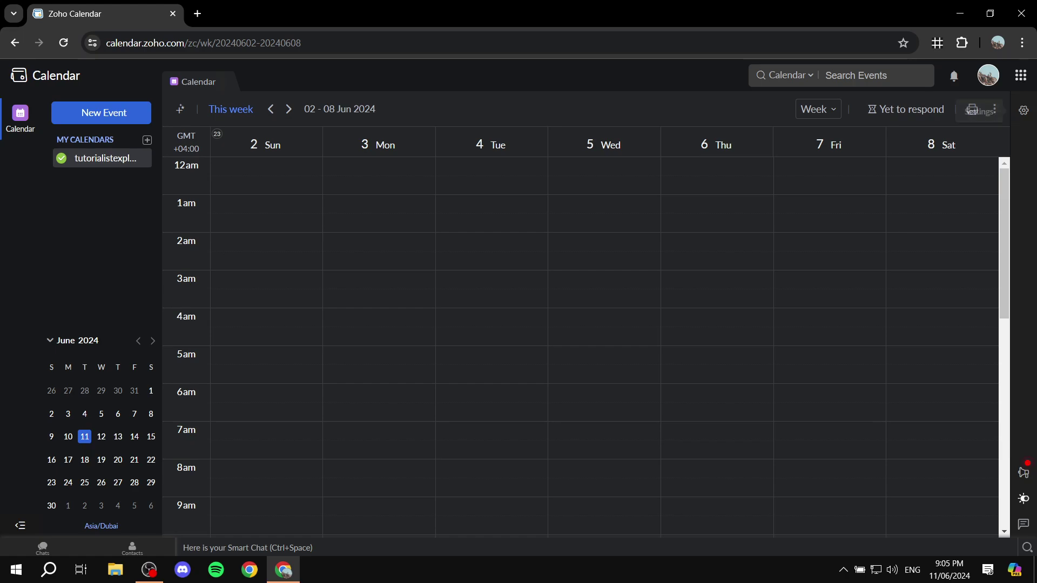
click(1023, 110)
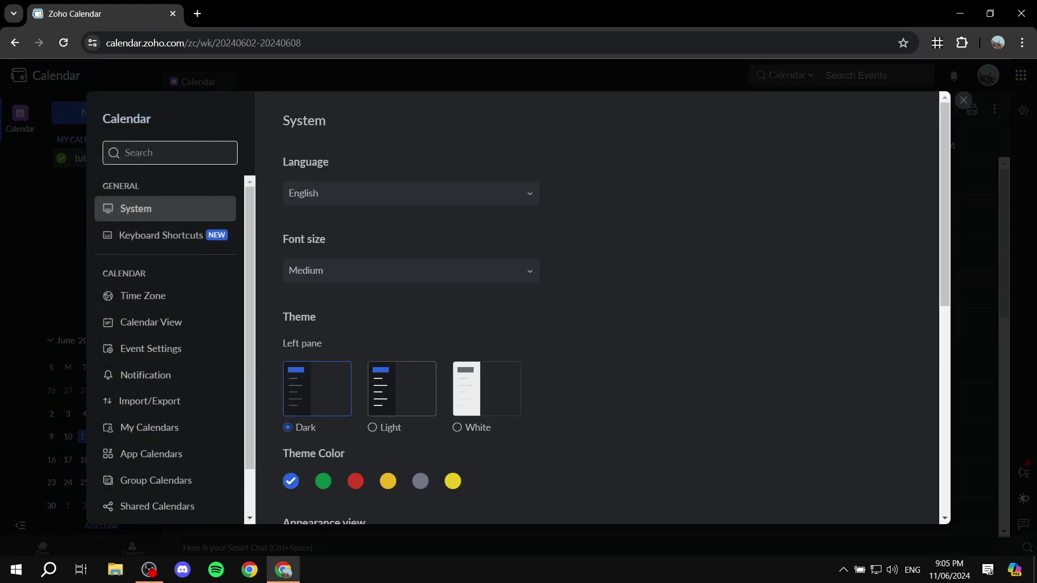
click(964, 101)
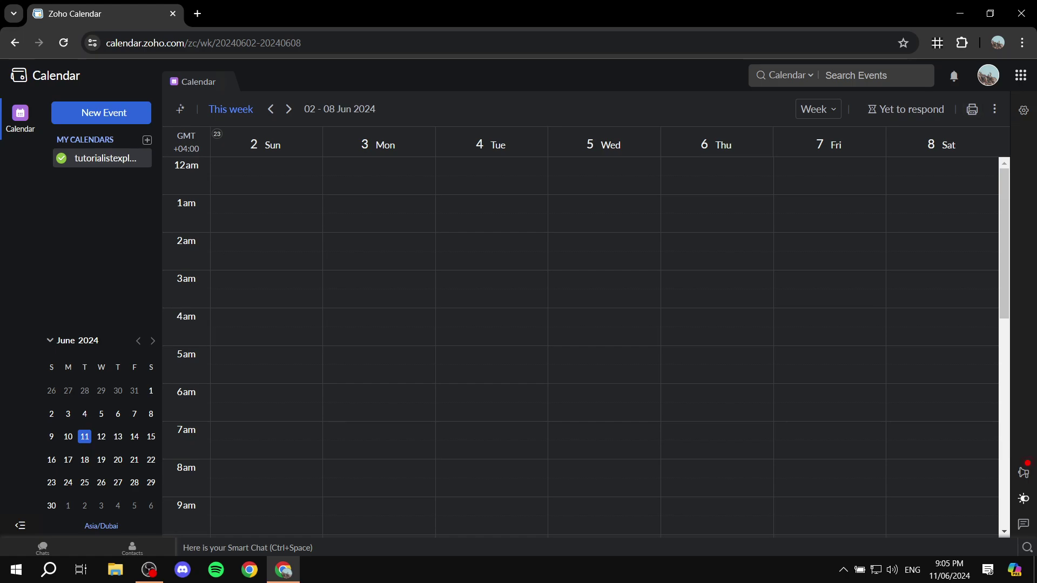
click(1021, 76)
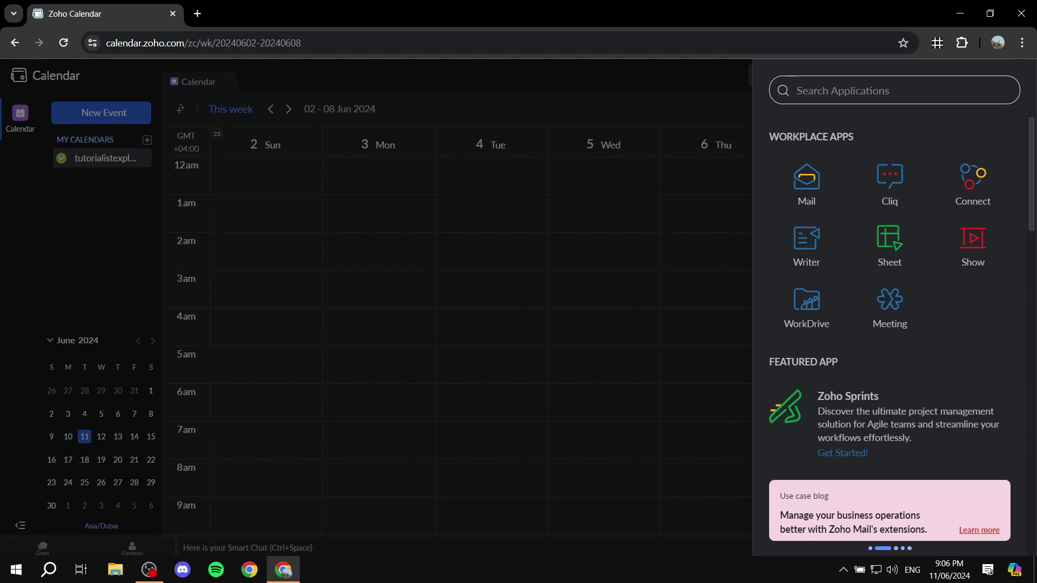
click(648, 216)
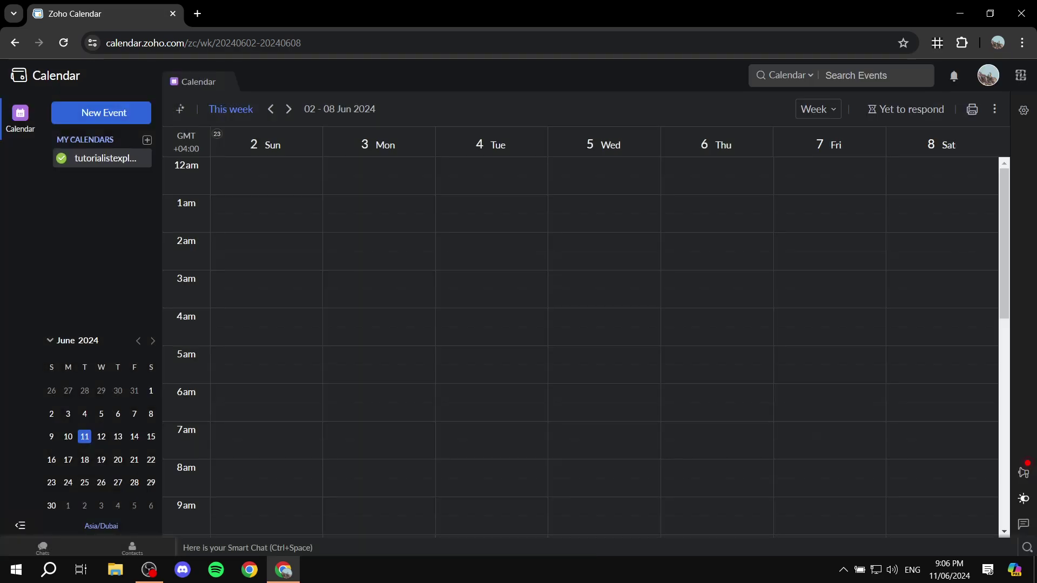
click(1023, 110)
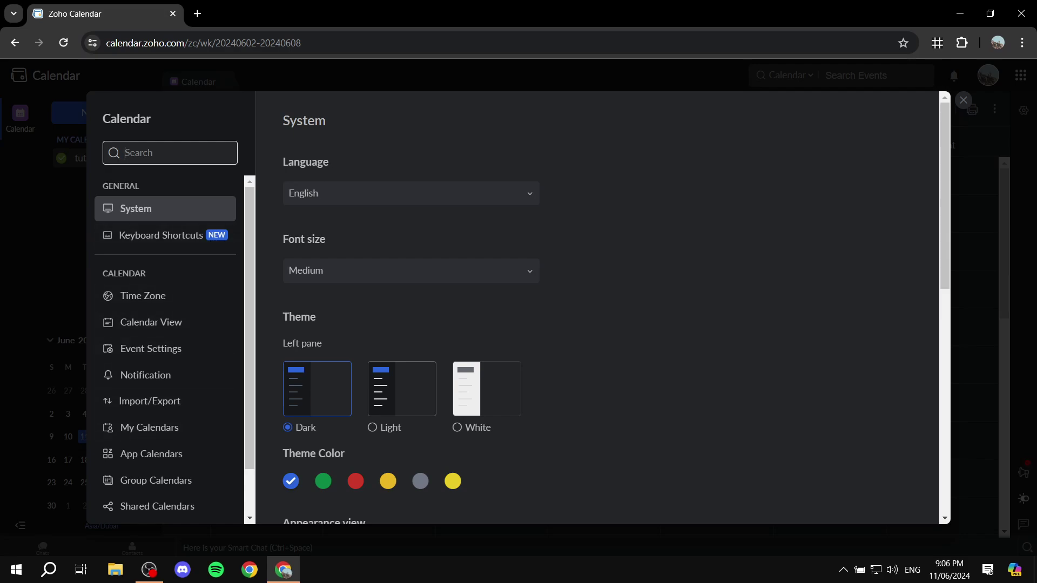
scroll(600, 308, down, 10)
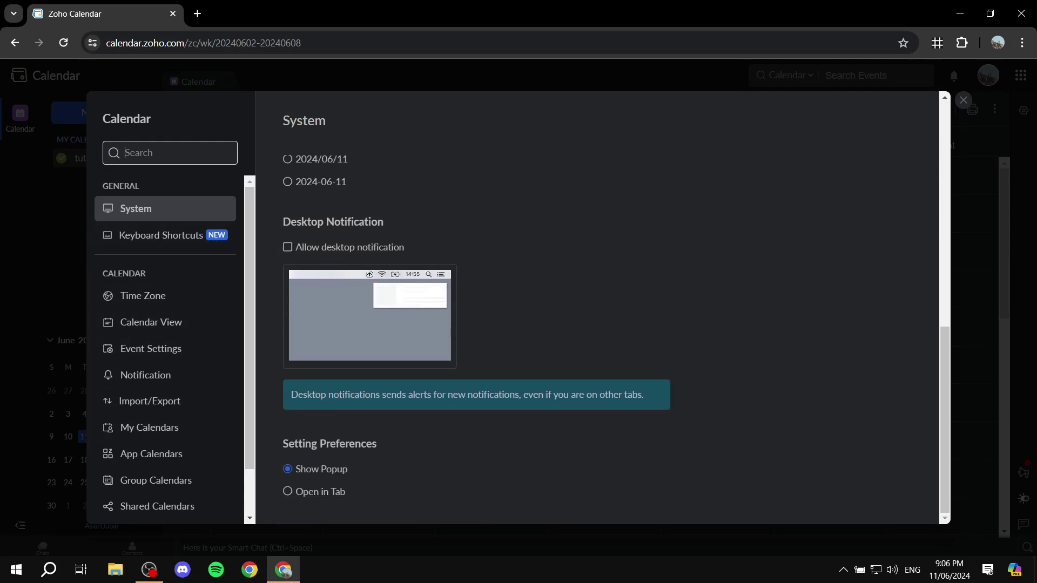
scroll(599, 307, up, 6)
click(161, 235)
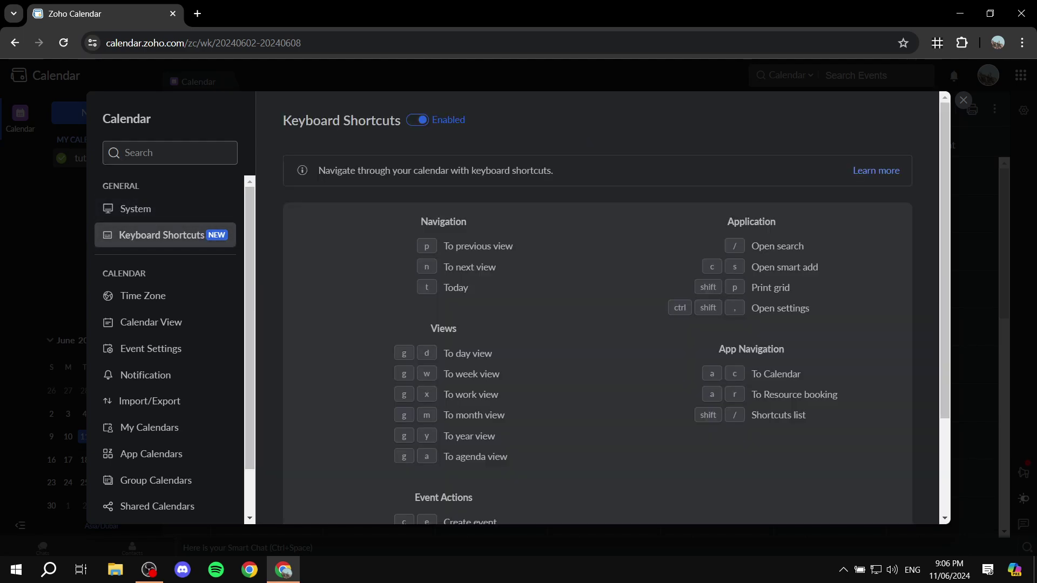
click(136, 209)
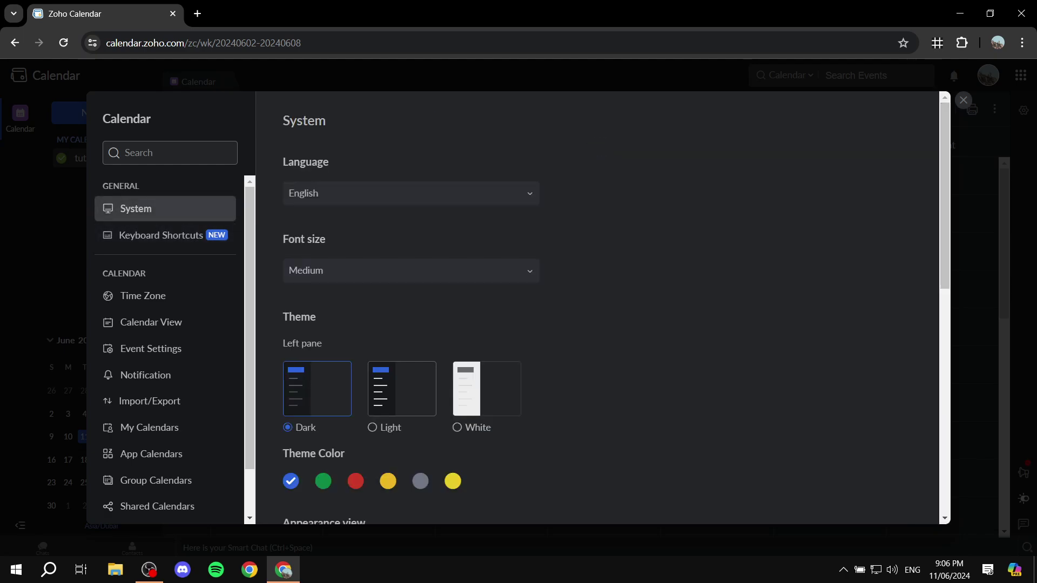
click(963, 100)
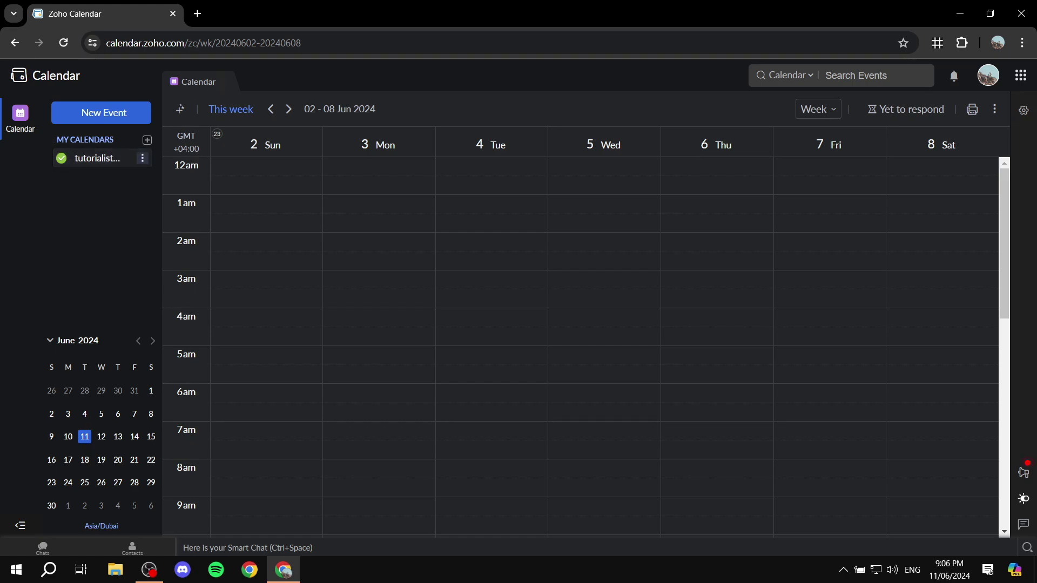
Open the personal calendar's settings from its options menu and scroll through them.
click(143, 159)
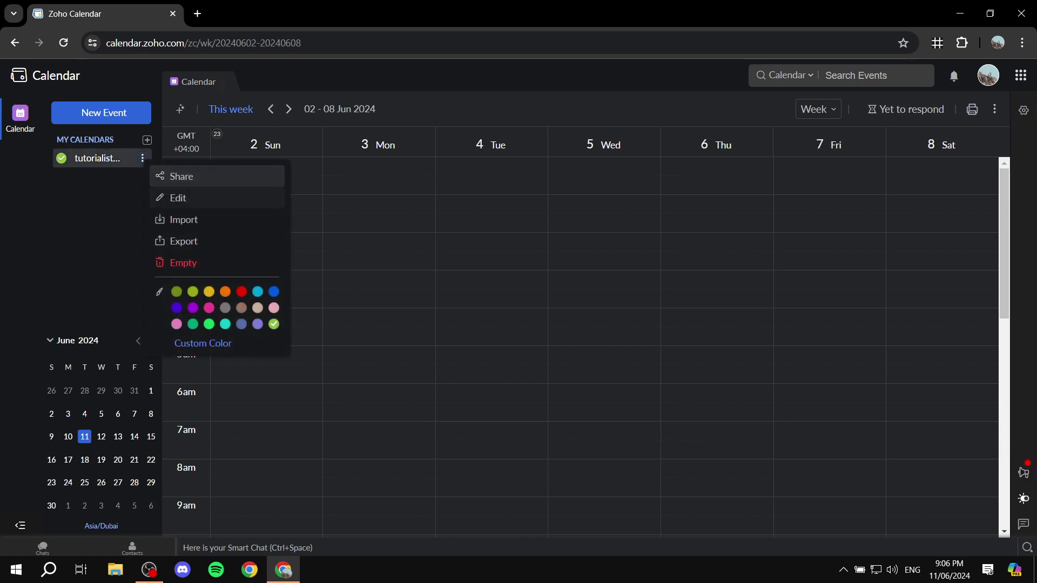
click(178, 197)
scroll(162, 349, down, 1)
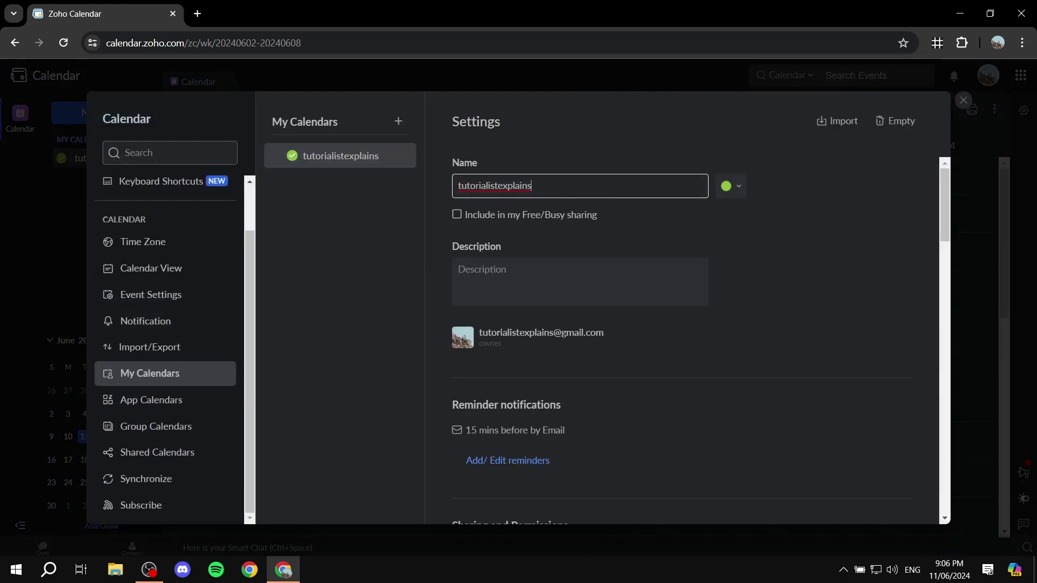
scroll(686, 340, down, 3)
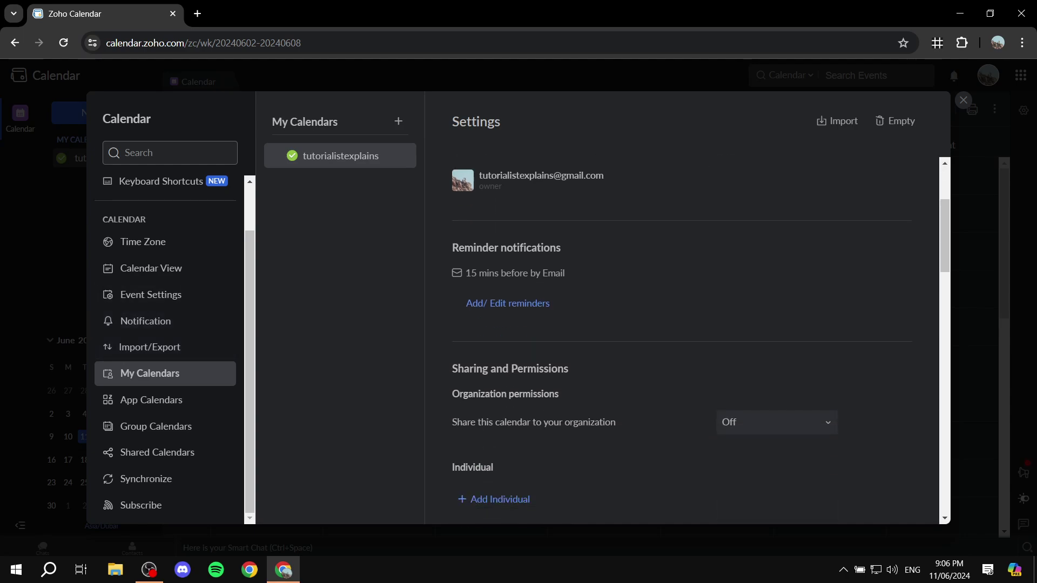
scroll(686, 341, up, 3)
scroll(686, 341, down, 3)
scroll(686, 340, up, 3)
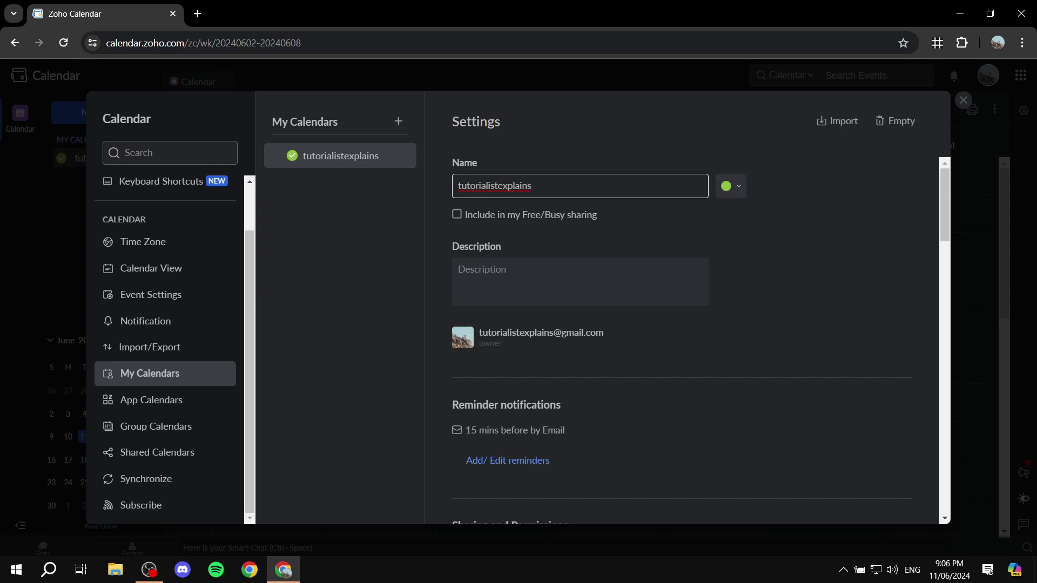
scroll(685, 340, down, 5)
scroll(494, 251, down, 5)
scroll(493, 251, up, 3)
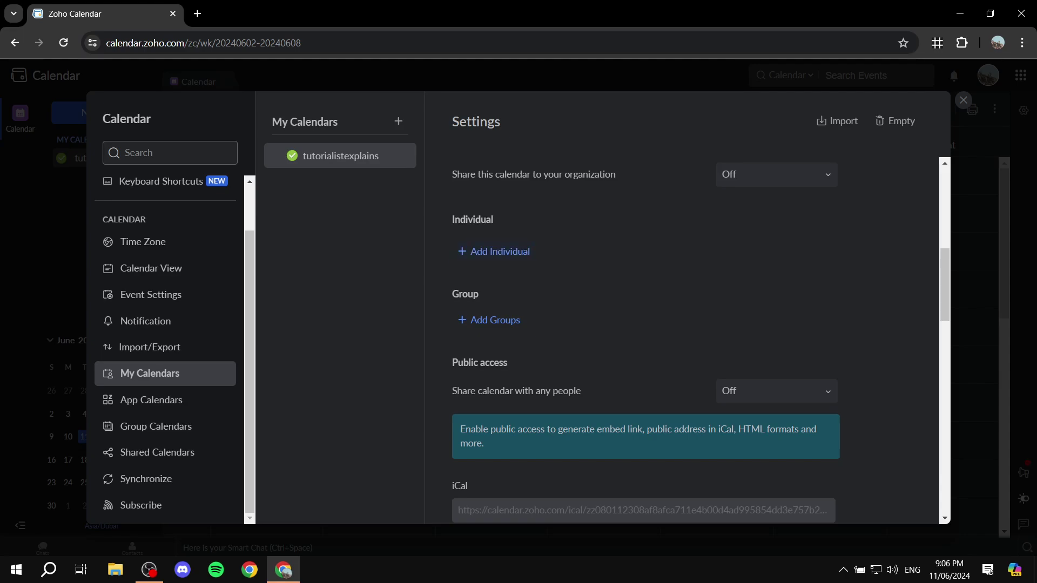
Add blank sharing entries for an individual and for a group.
click(493, 252)
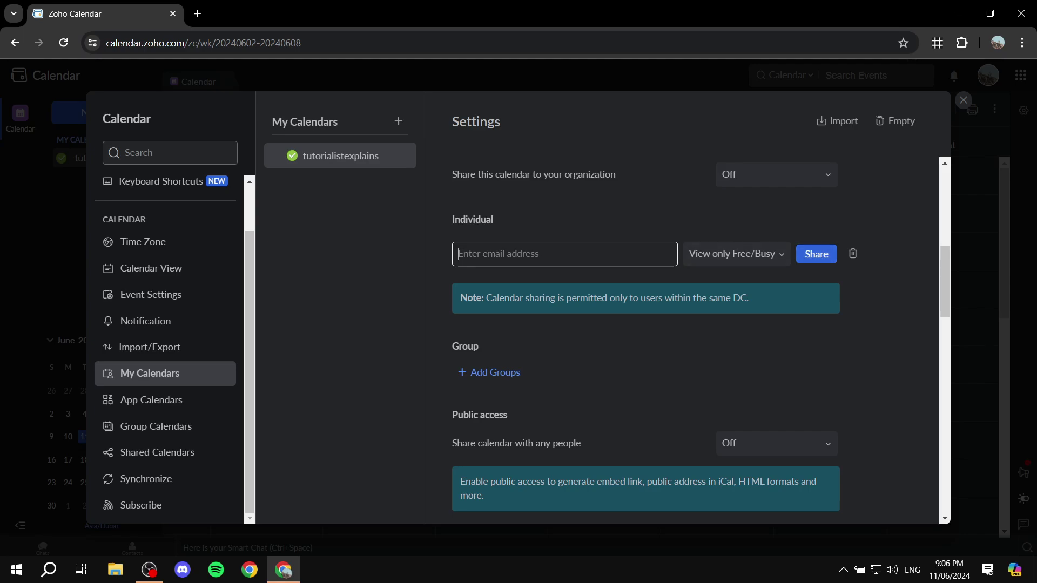
scroll(494, 251, down, 3)
click(495, 237)
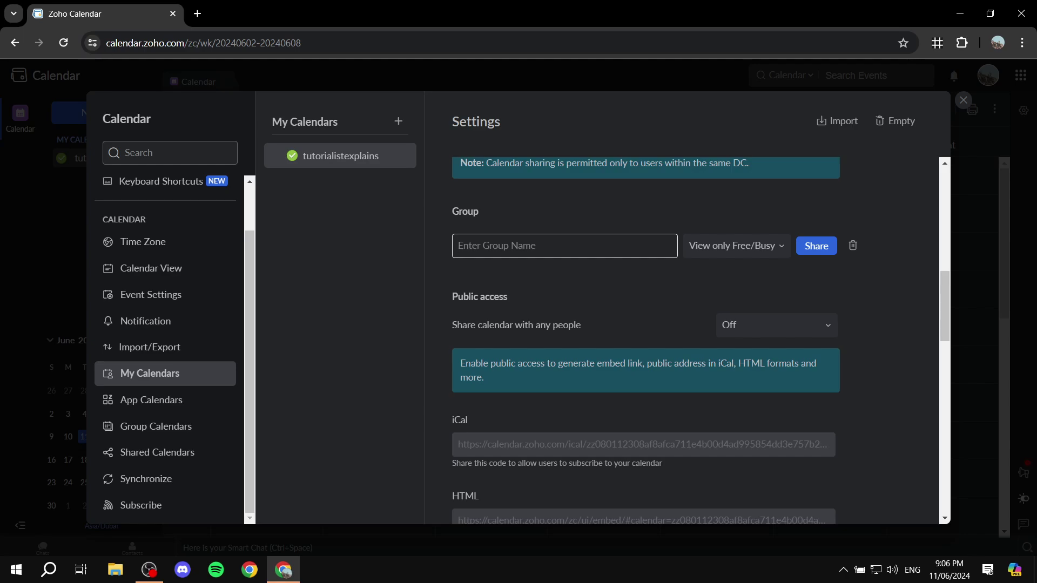
Scroll down to the Integrate Calendar, Calendar ID and Calendar UID sections.
scroll(645, 340, down, 5)
scroll(646, 340, down, 8)
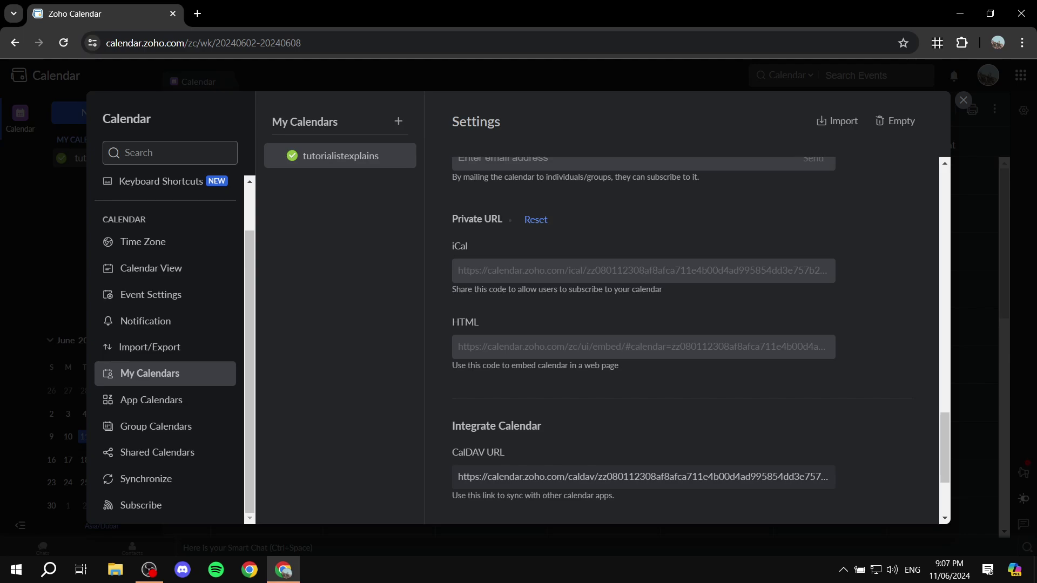
scroll(645, 340, down, 3)
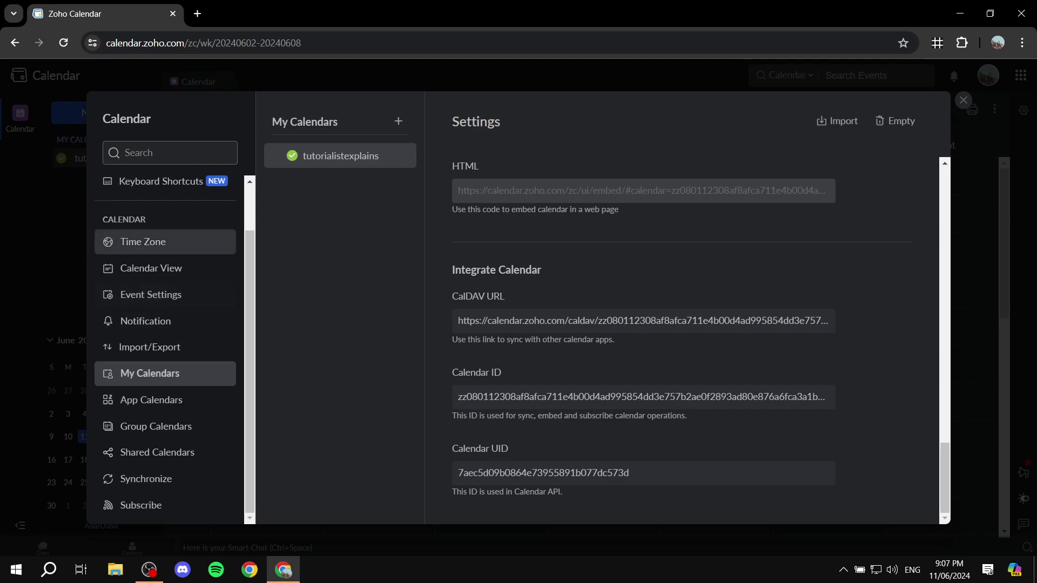
Browse Time Zone, Calendar View, Event Settings, Import/Export and Group Calendars pages, then exit settings.
click(143, 241)
click(151, 268)
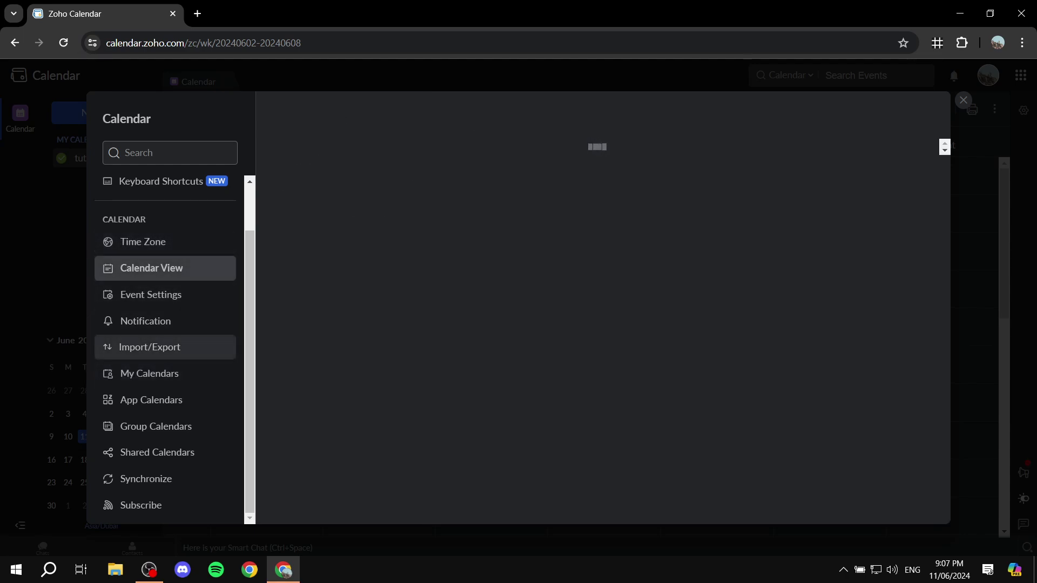
click(151, 294)
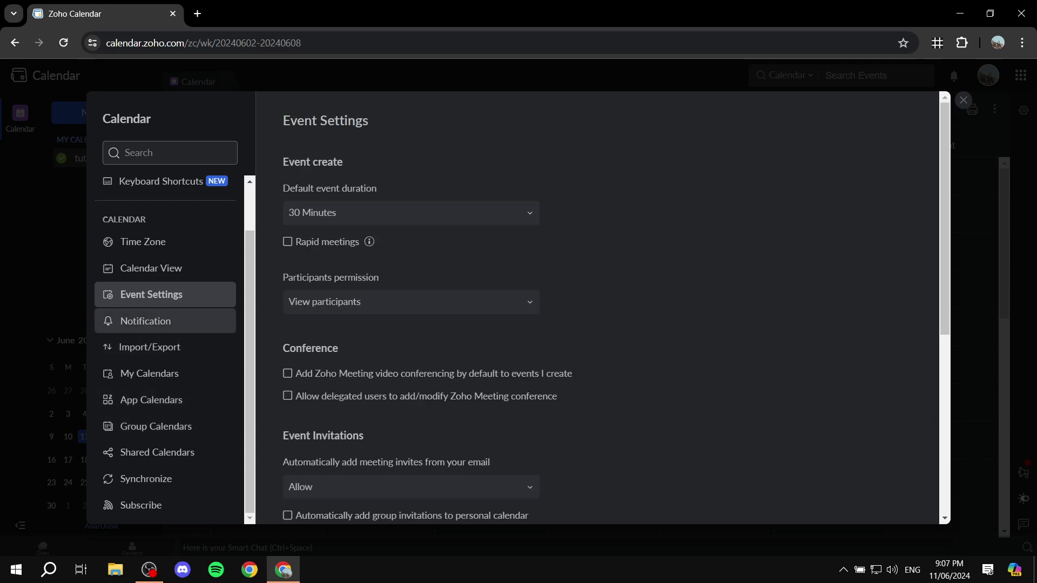
click(150, 347)
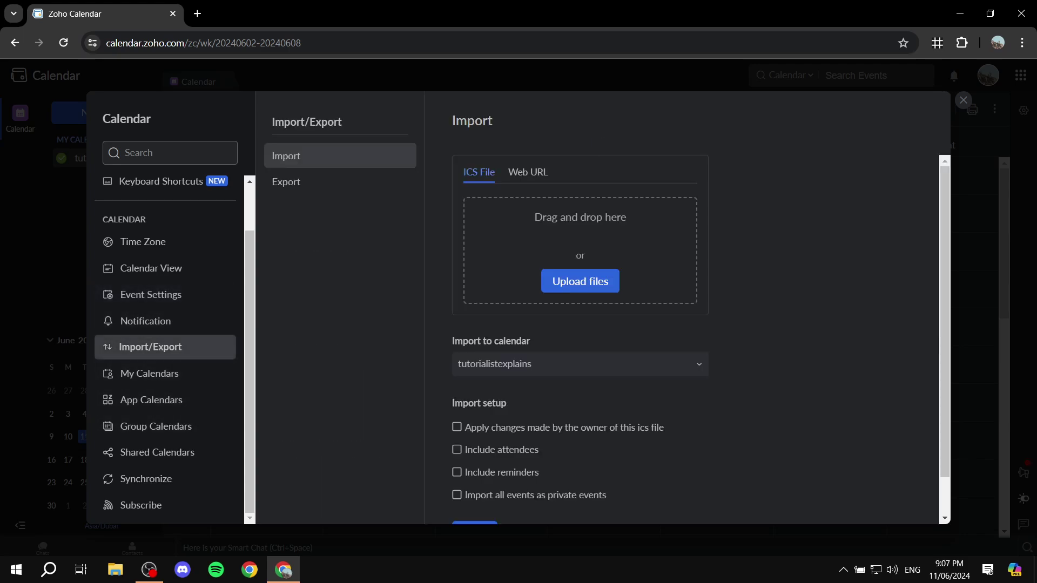
scroll(696, 335, down, 1)
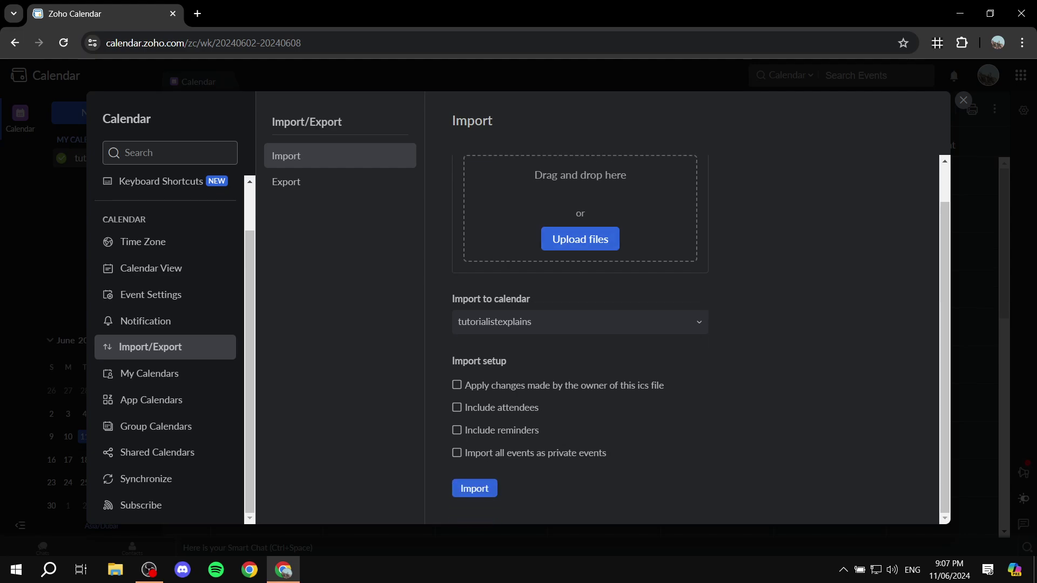
click(156, 426)
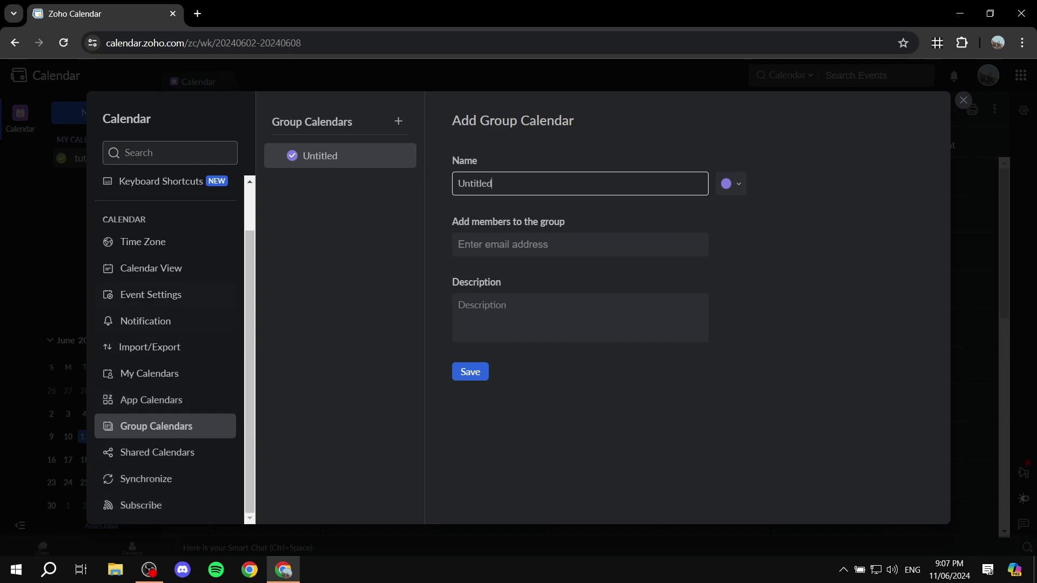
key(Escape)
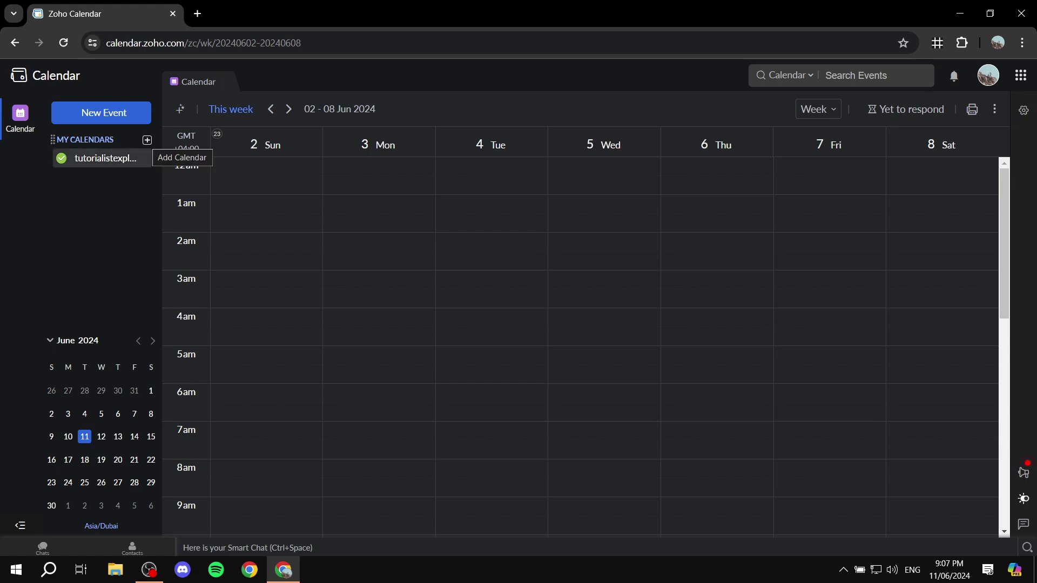
Start a new calendar from the My Calendars + menu and name it 'Test Calendar'.
click(147, 139)
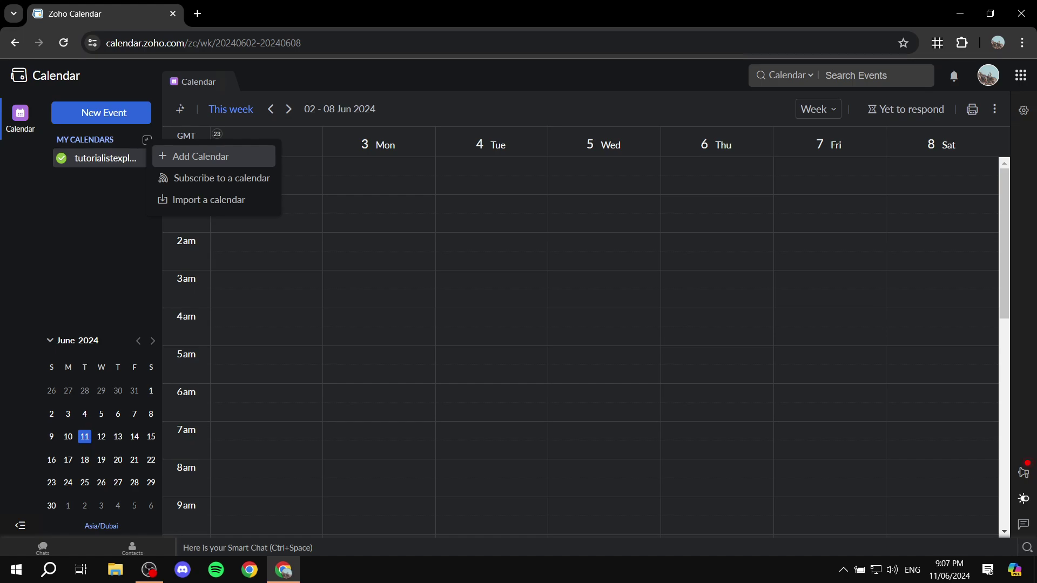
click(201, 156)
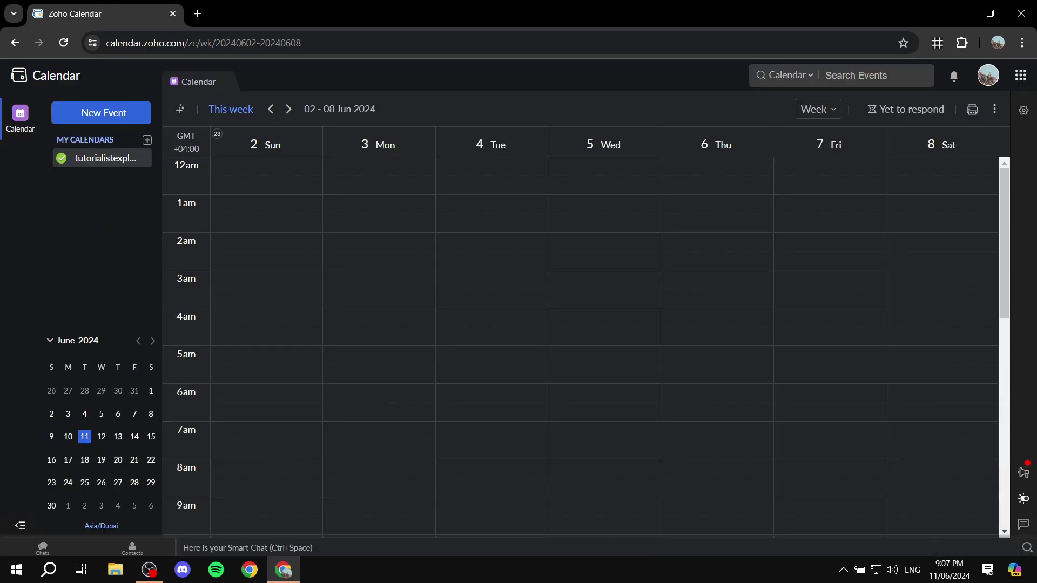
click(147, 140)
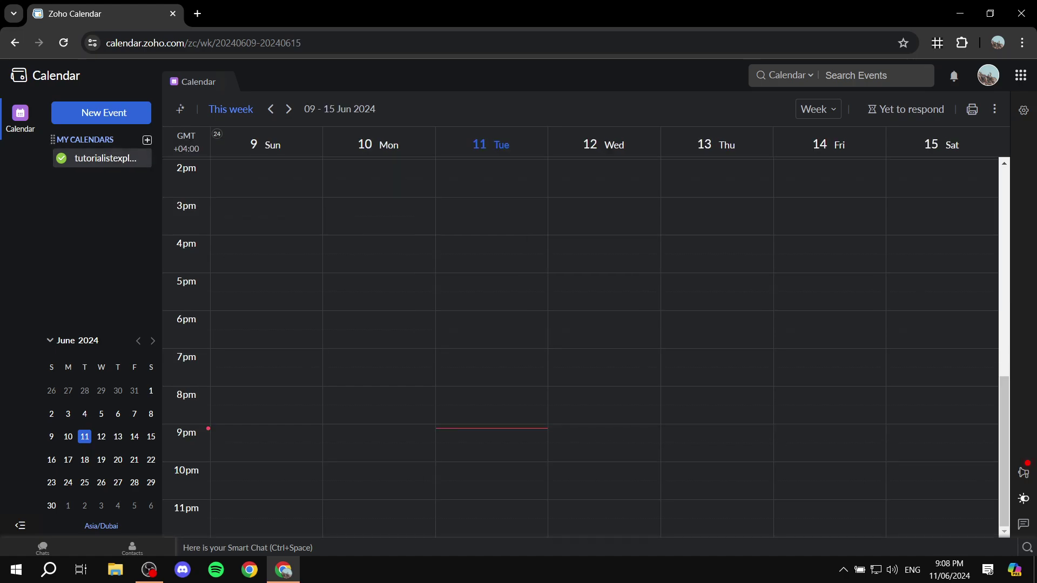
click(147, 140)
click(200, 153)
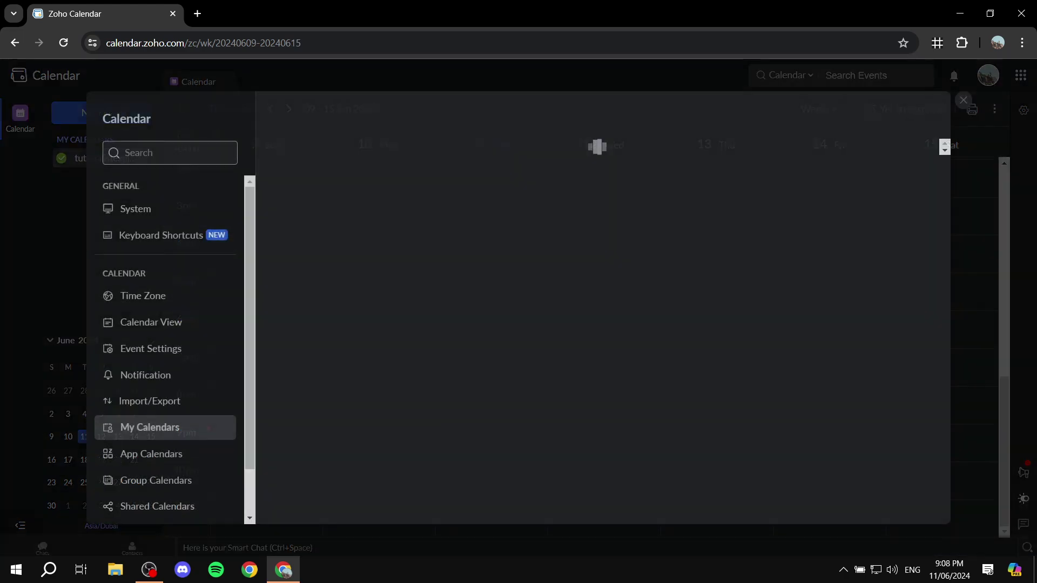
key(ctrl+a)
text(Test Calendar)
Keep the calendar purple after trying red, and include it in Free/Busy sharing.
click(731, 183)
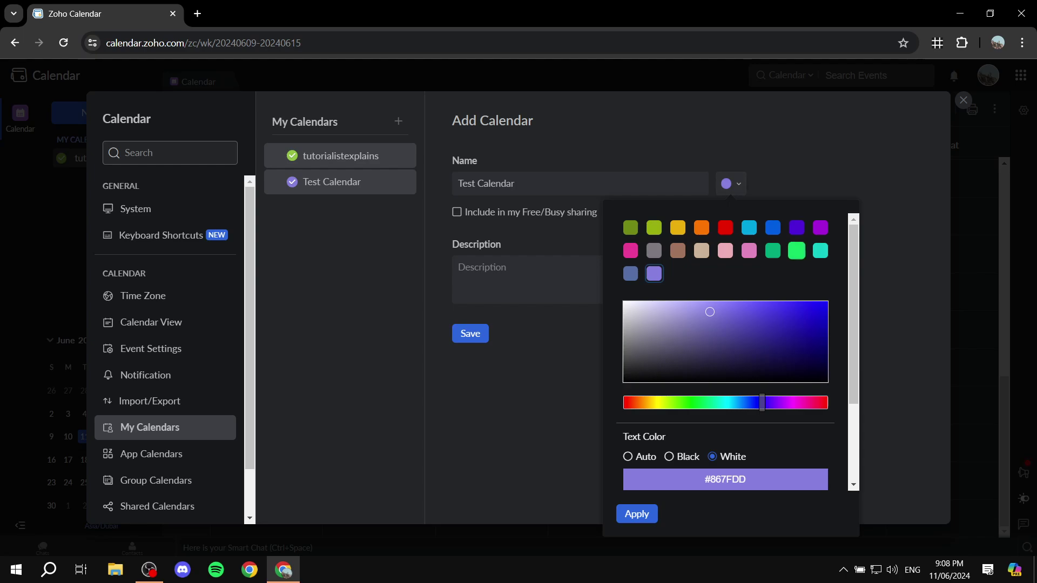
click(726, 227)
click(636, 514)
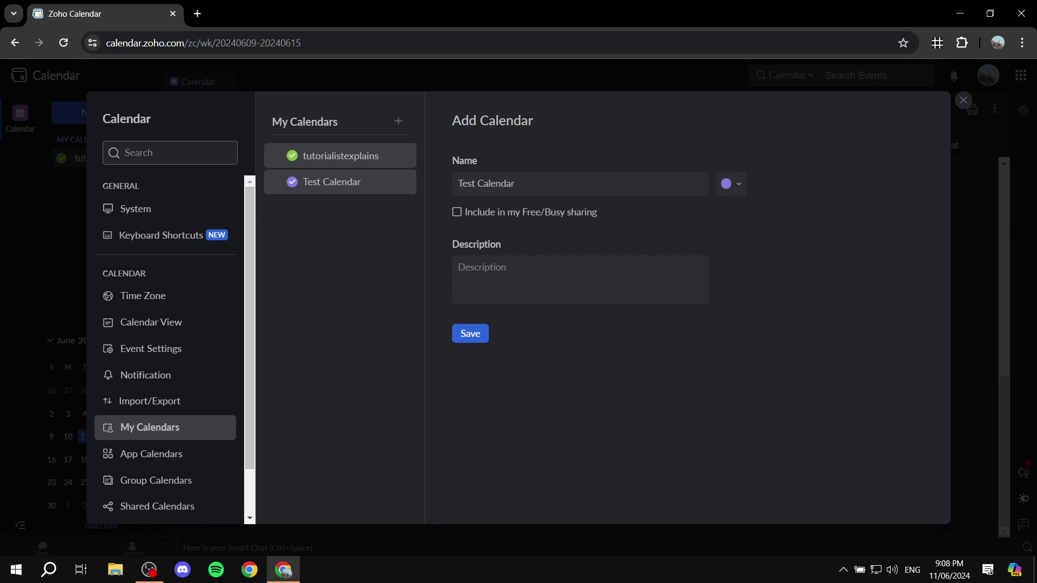
click(457, 212)
Save Test Calendar and scroll its settings page down to the CalDAV and calendar IDs.
click(580, 279)
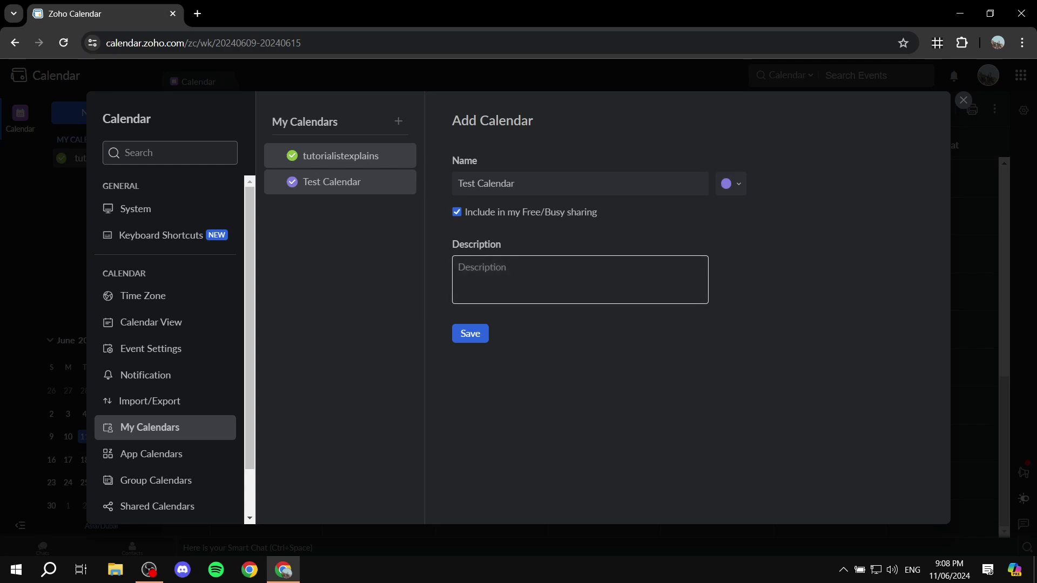
click(469, 333)
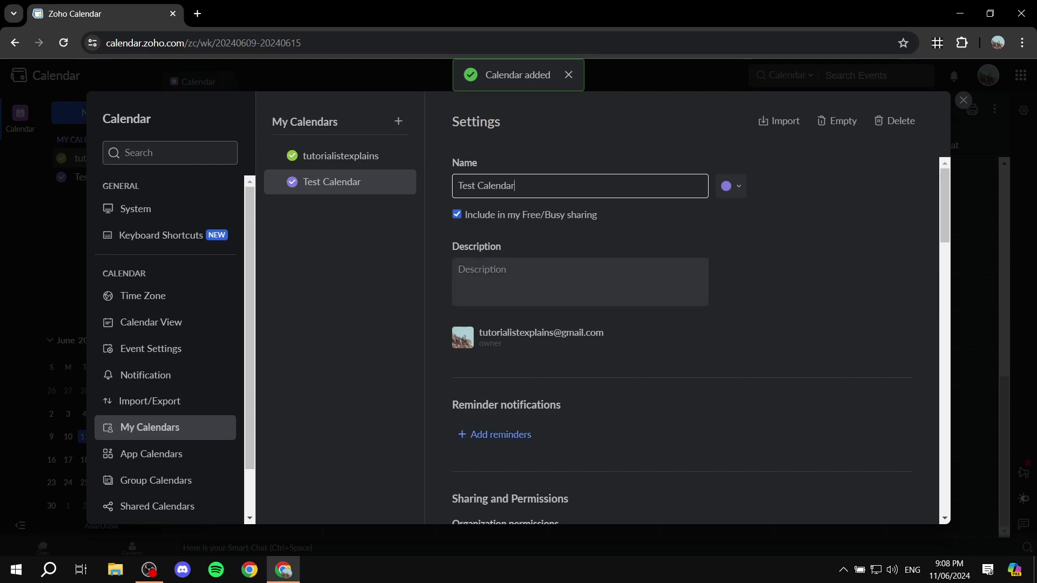
scroll(697, 345, down, 8)
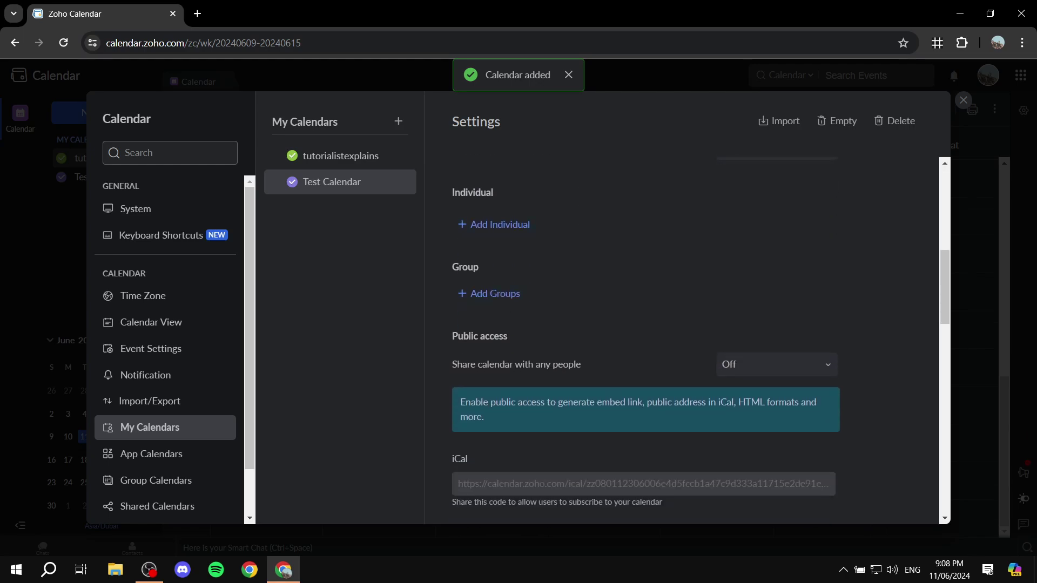
scroll(696, 346, down, 4)
scroll(696, 346, up, 2)
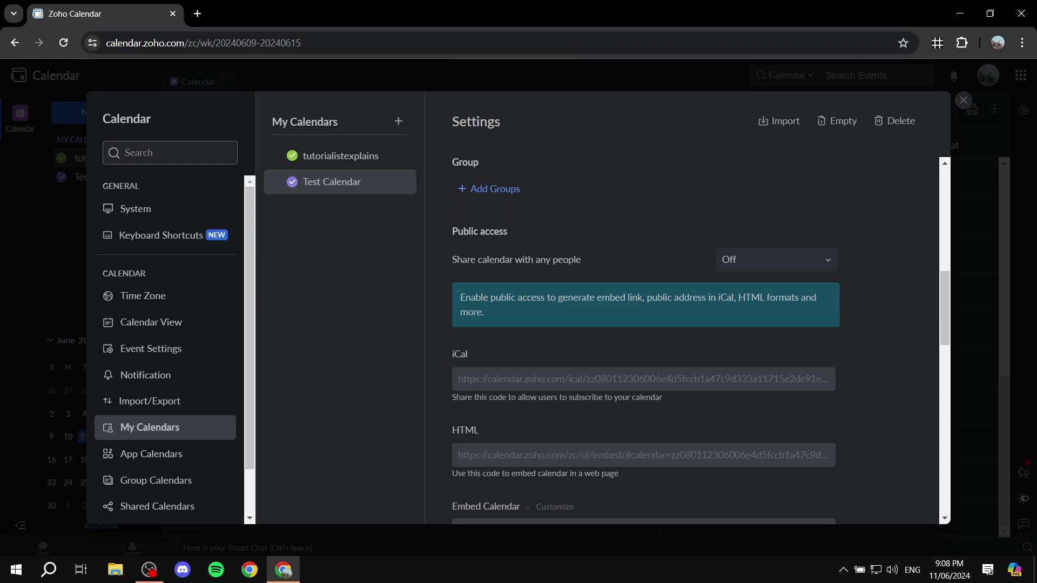
scroll(697, 346, down, 5)
scroll(696, 306, down, 11)
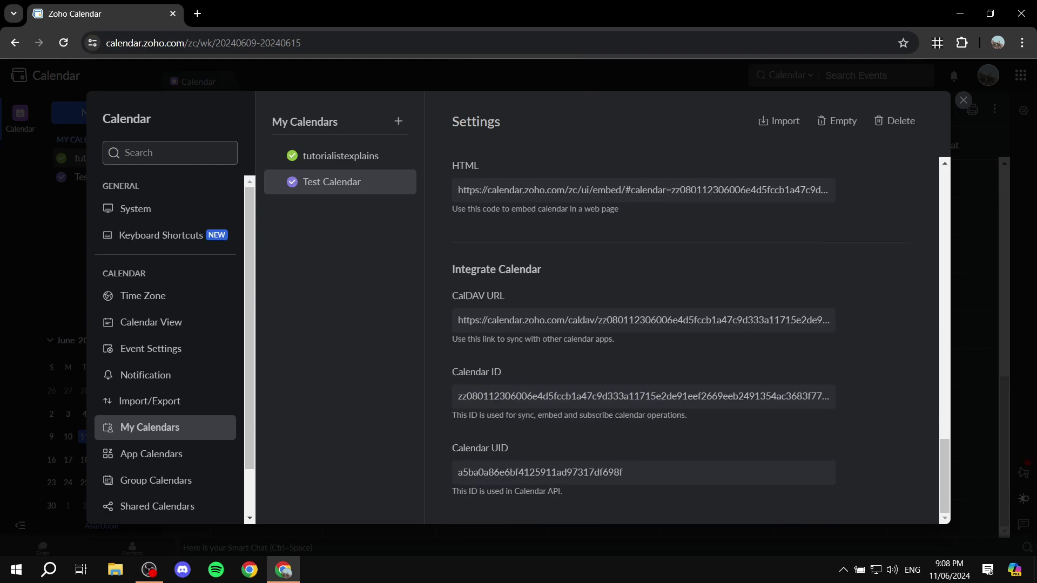
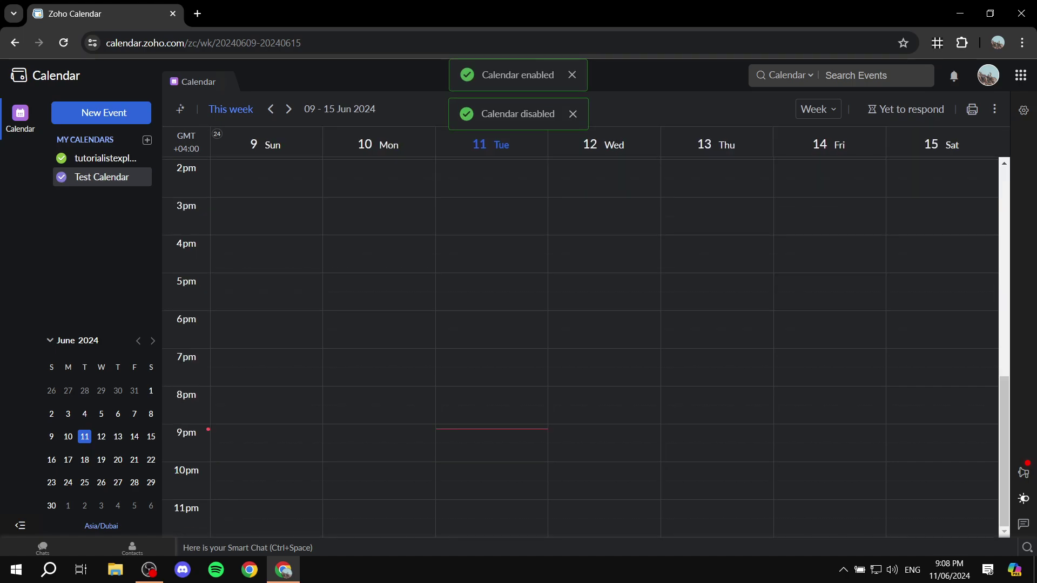
Start a new event in the 6:30 pm slot on Tuesday 11 June.
click(492, 339)
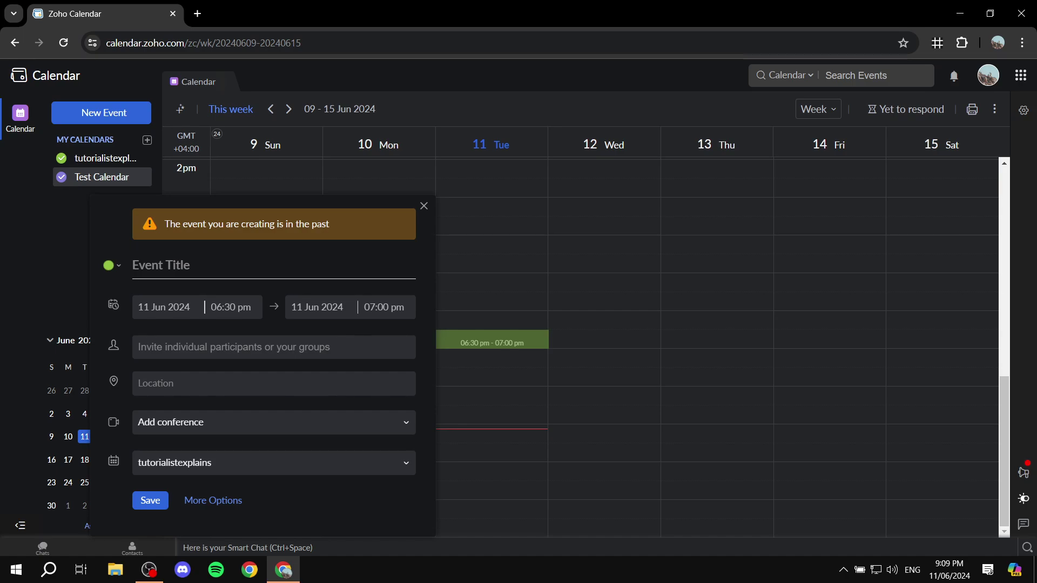
Title the event 'Test event' and colour it blue.
text(Test eve)
text(bt)
key(BackSpace)
key(BackSpace)
text(nt)
click(112, 266)
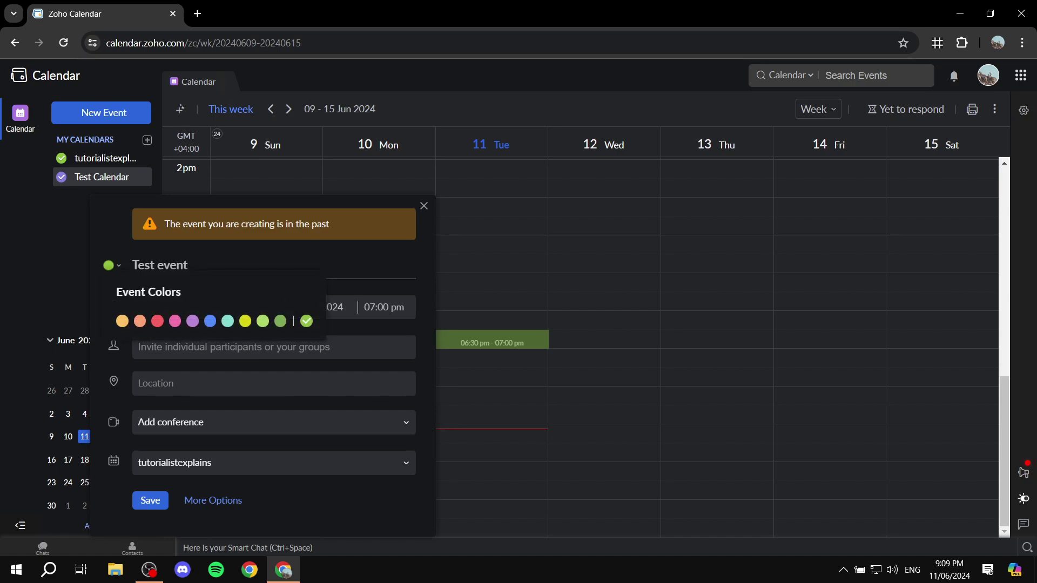
click(113, 266)
click(112, 265)
click(210, 320)
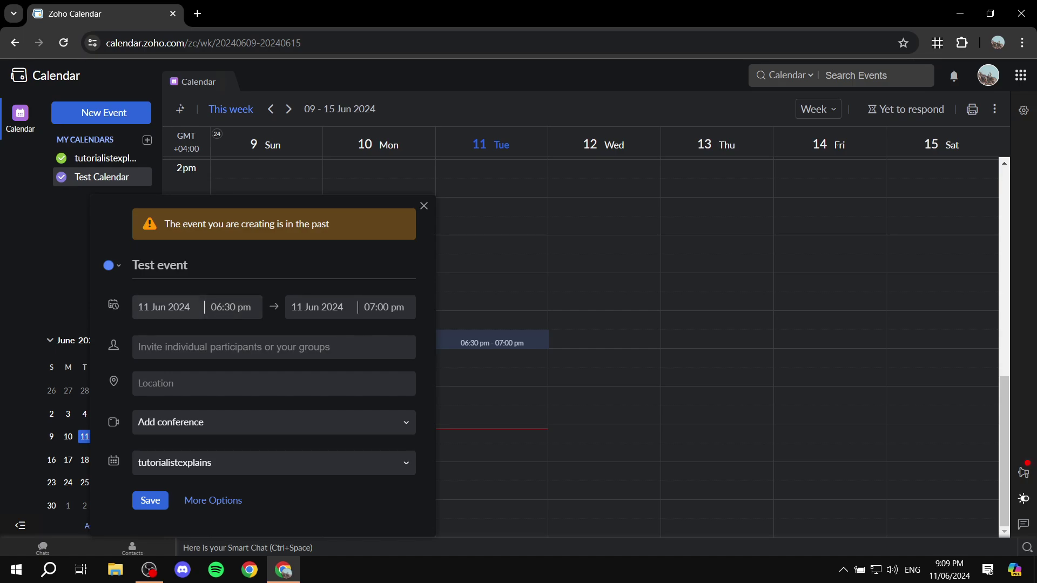
Look over the participants, location and conference options without adding any.
click(274, 347)
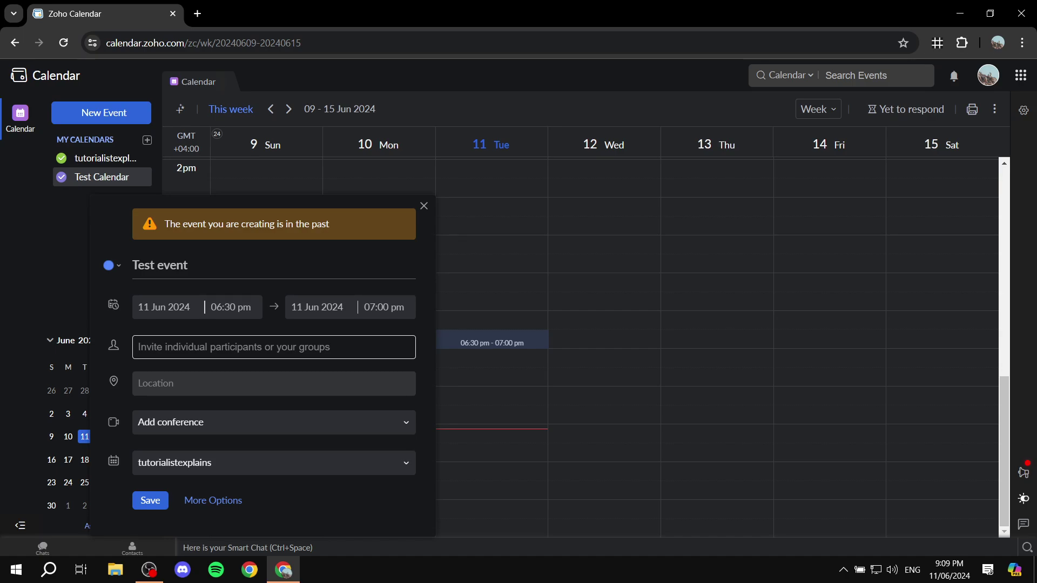
click(216, 384)
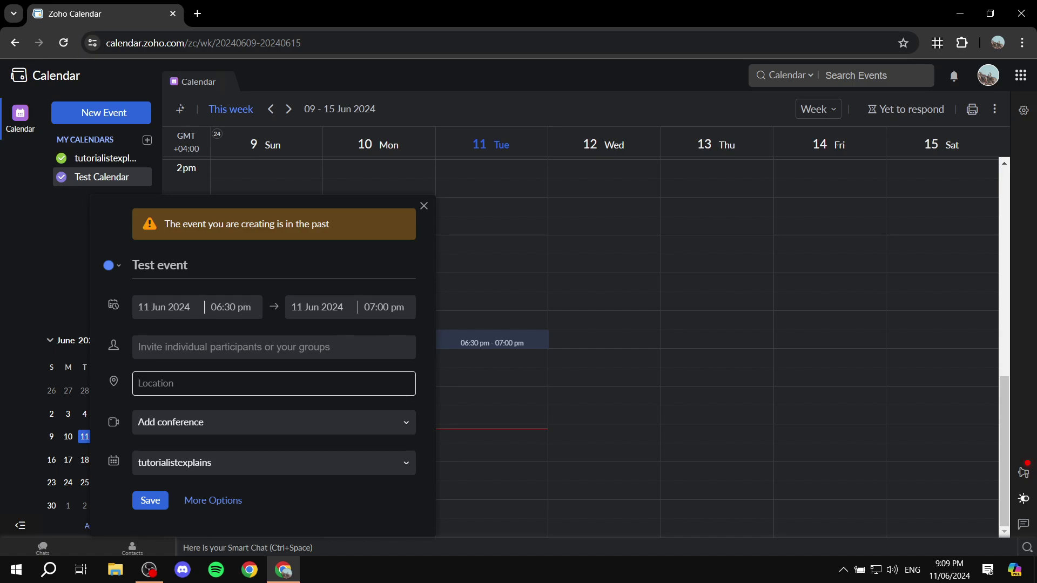
click(273, 422)
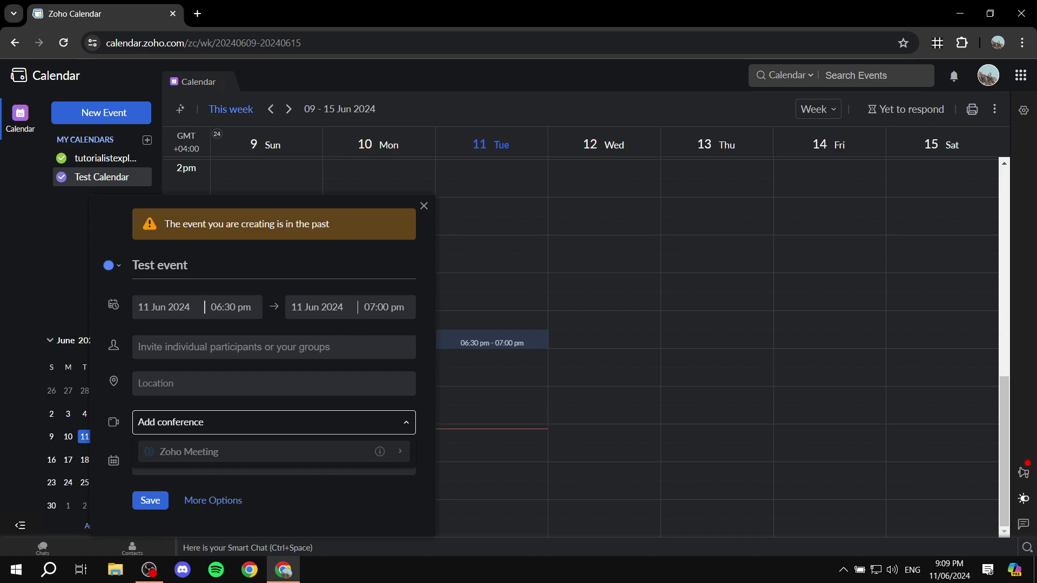
key(Escape)
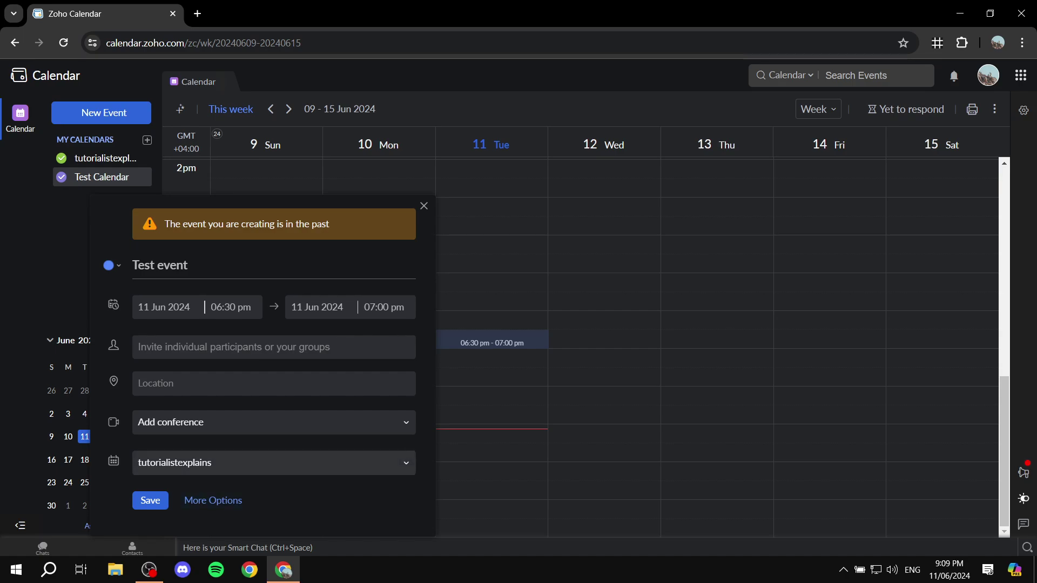
Put the event in Test Calendar, make it purple, save it, and reopen it.
click(274, 463)
click(216, 432)
click(112, 265)
click(193, 321)
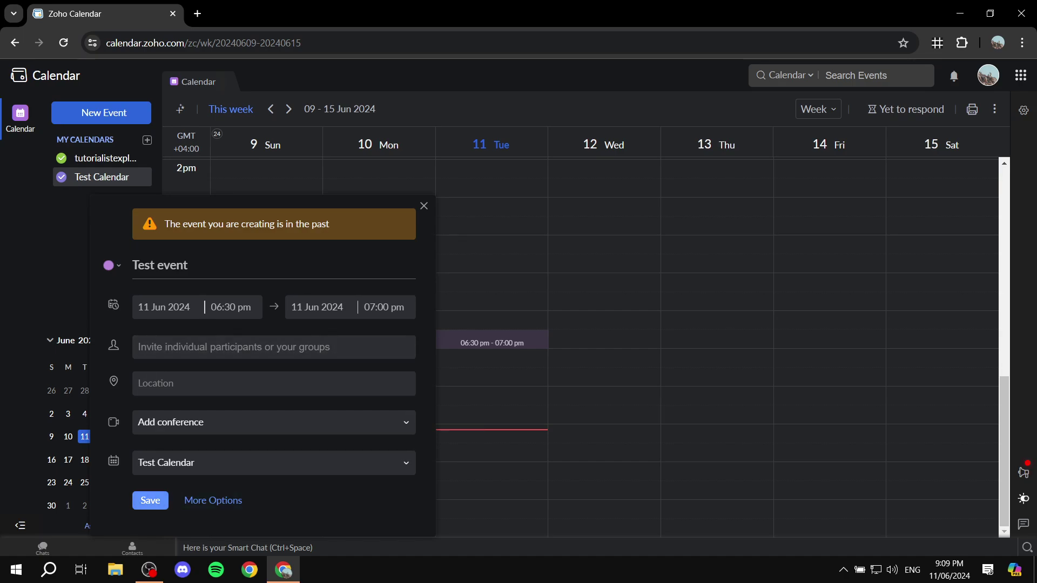
key(Return)
click(486, 341)
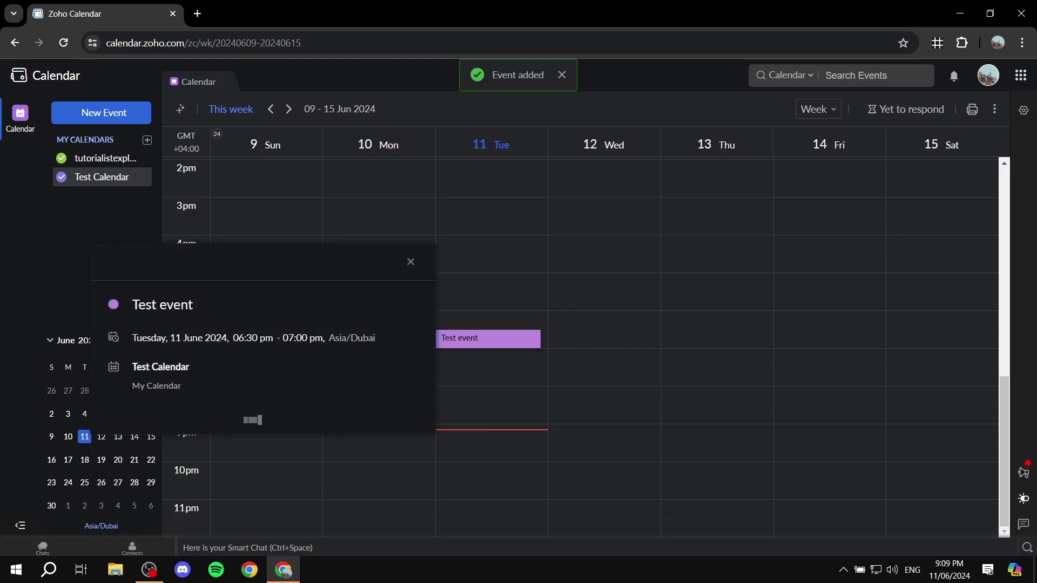
Review Test event's full edit form and save it unchanged.
click(333, 273)
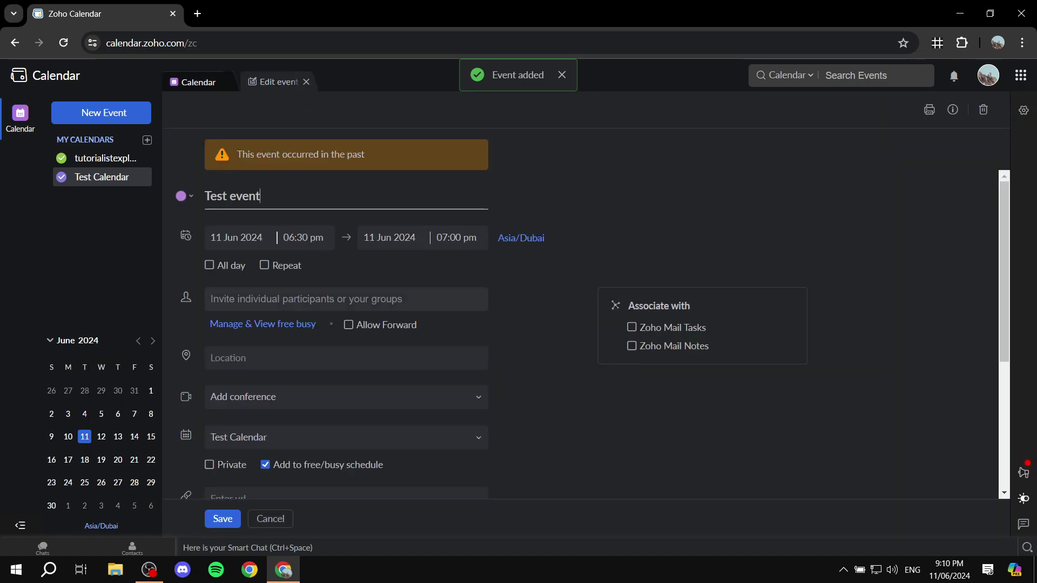
scroll(346, 334, down, 4)
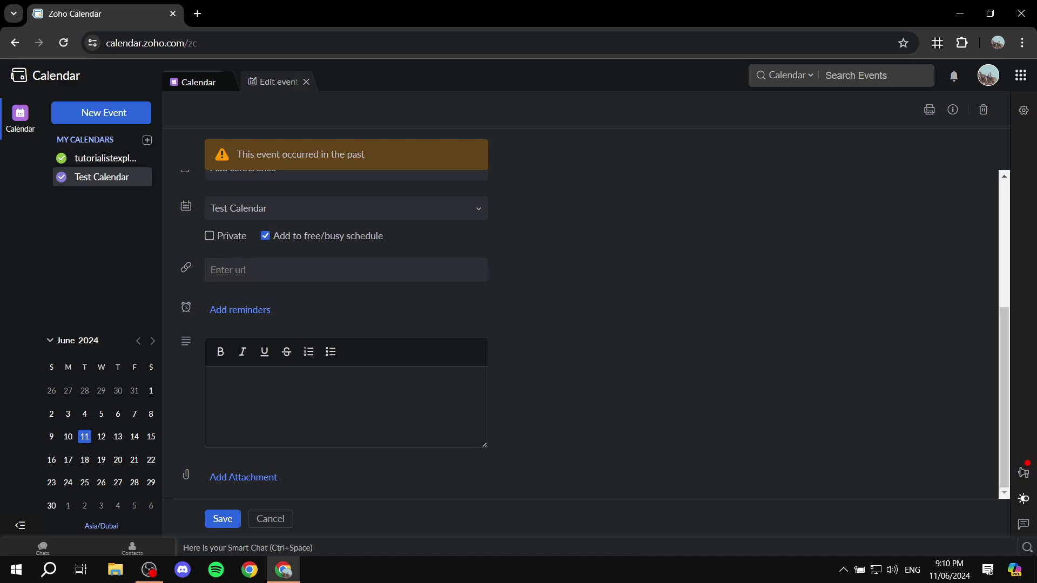
scroll(346, 324, up, 4)
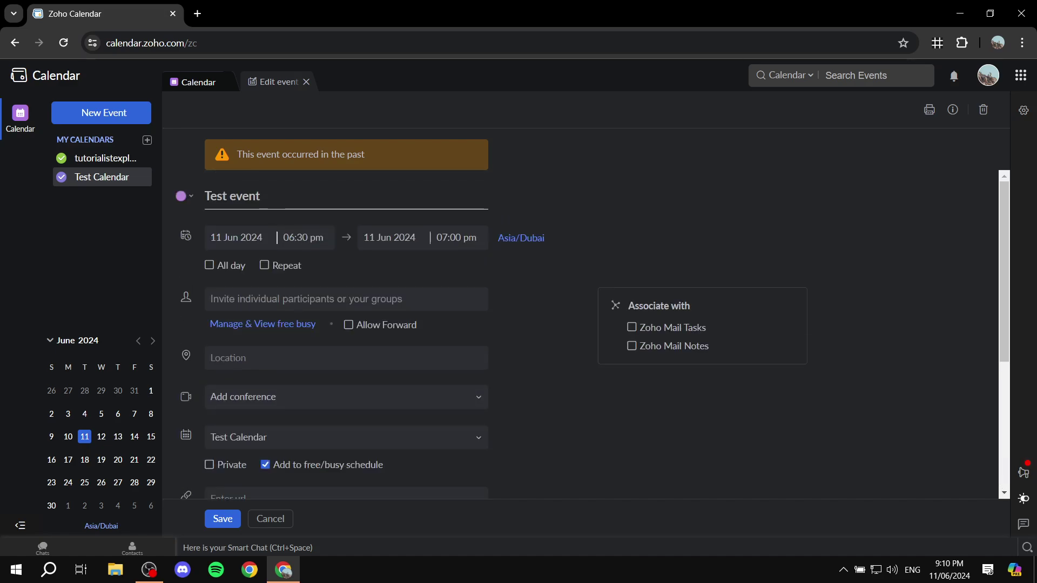
scroll(346, 335, down, 4)
click(238, 518)
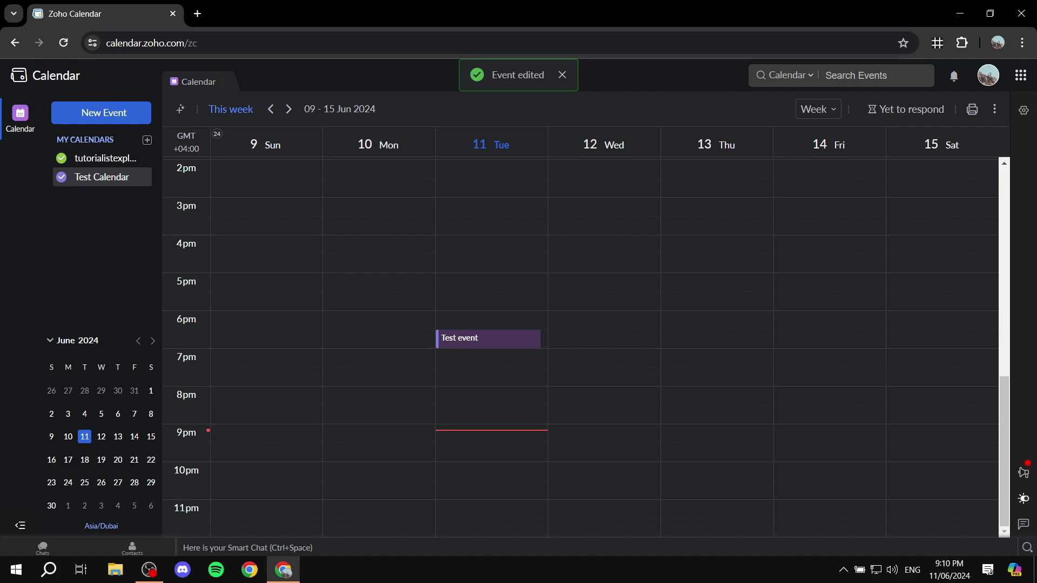
Preview the single-day view of 11 Jun, then return to the week view.
click(818, 109)
click(816, 141)
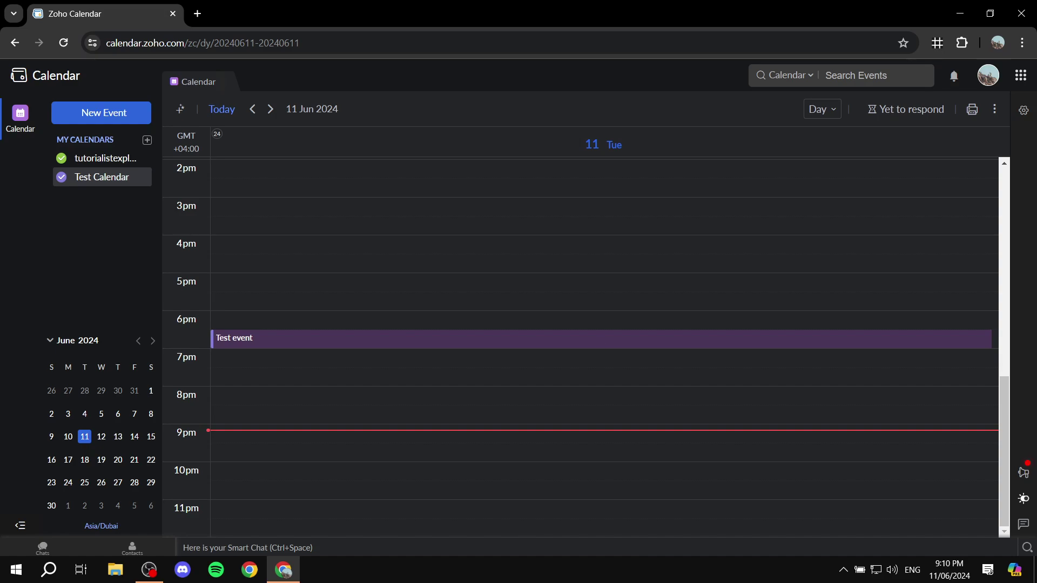
click(822, 109)
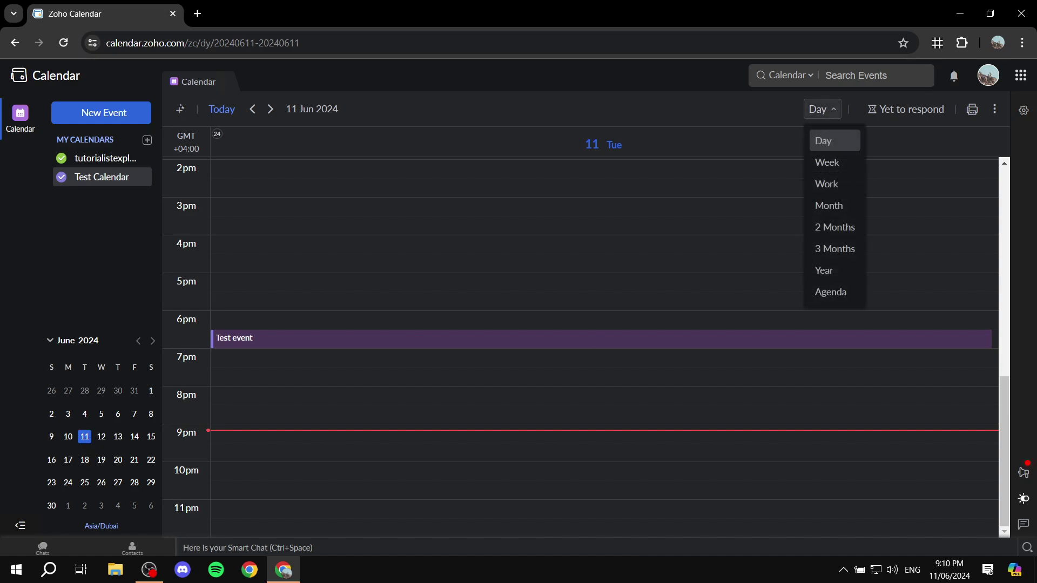
click(827, 162)
Try the Classic, Compact and Super compact layouts, finishing on Super compact.
click(994, 109)
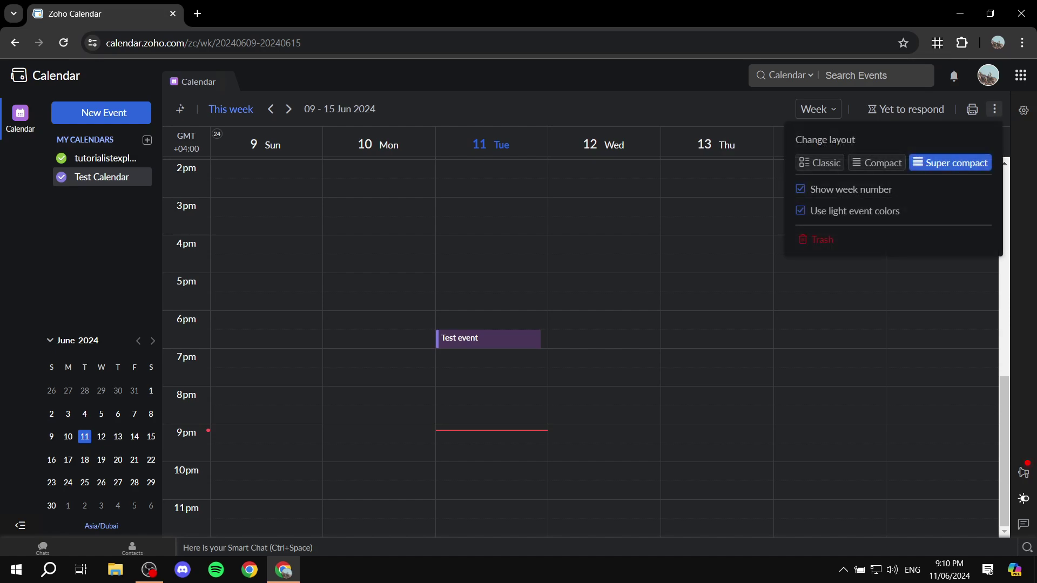
click(820, 163)
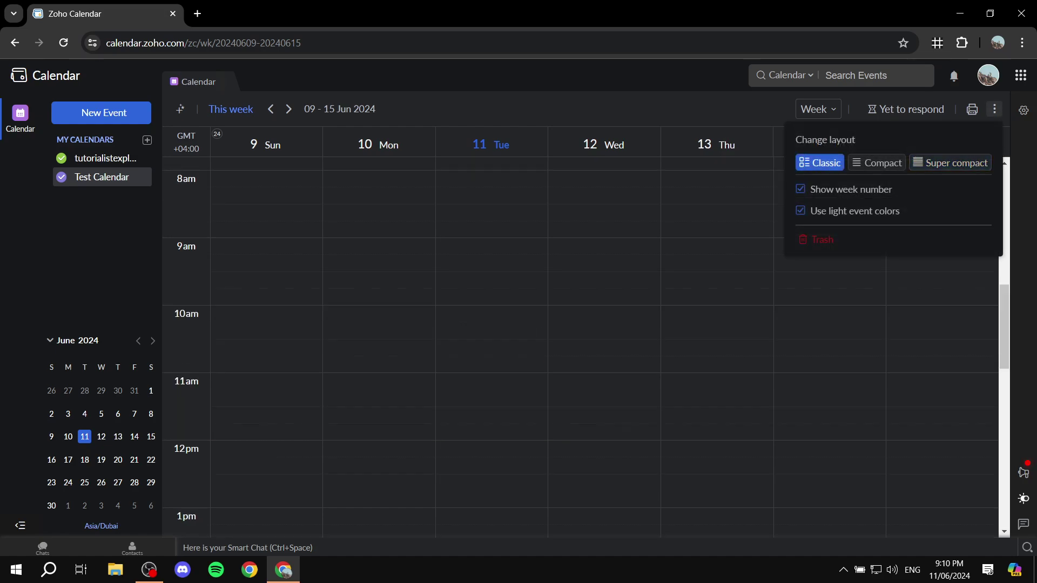
click(877, 163)
click(950, 162)
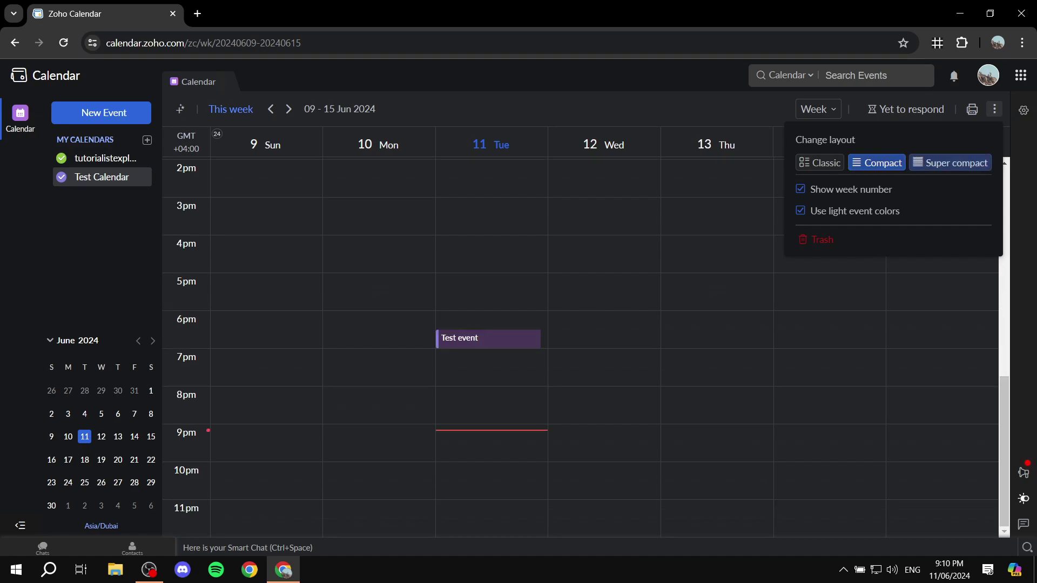
click(819, 162)
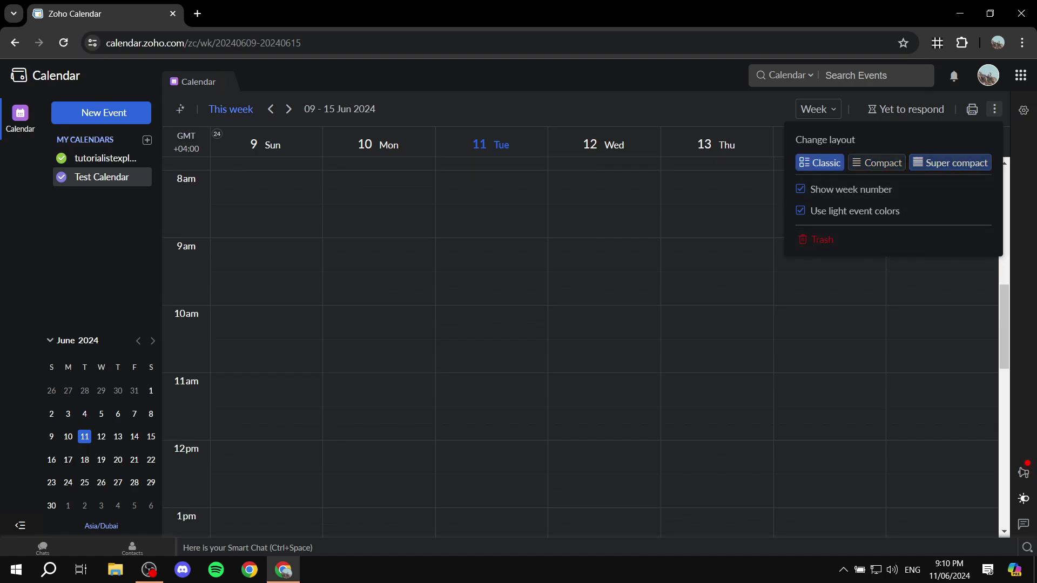
click(876, 162)
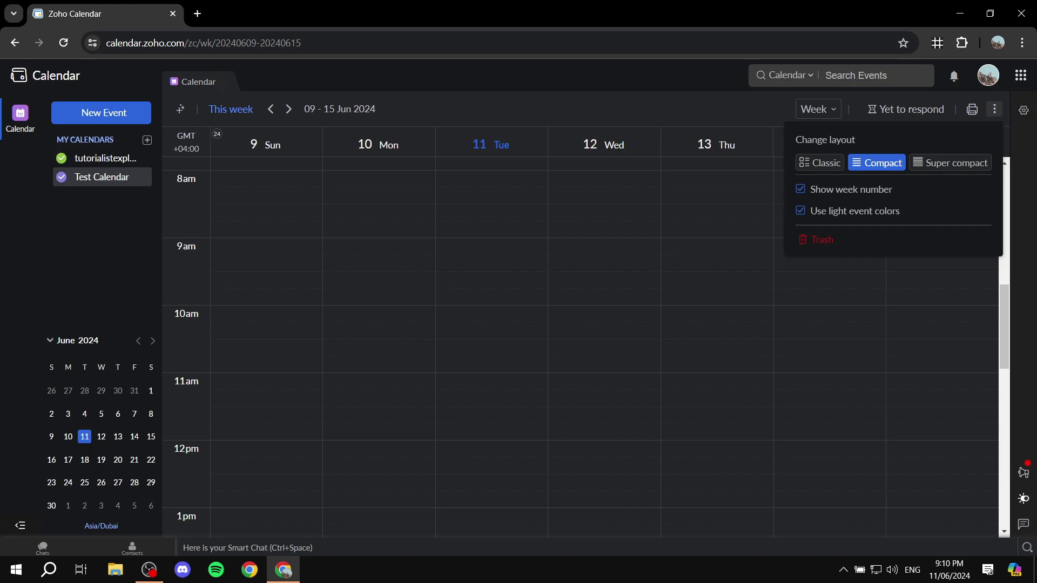
click(950, 163)
click(994, 109)
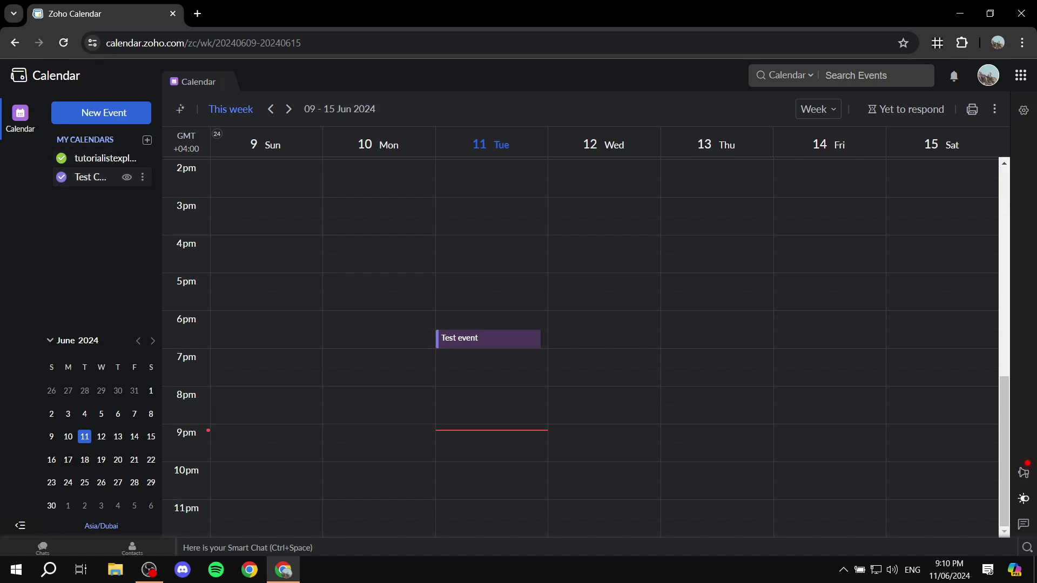
Hide and reshow Test Calendar, then check its View event details sharing permission without sharing.
click(61, 177)
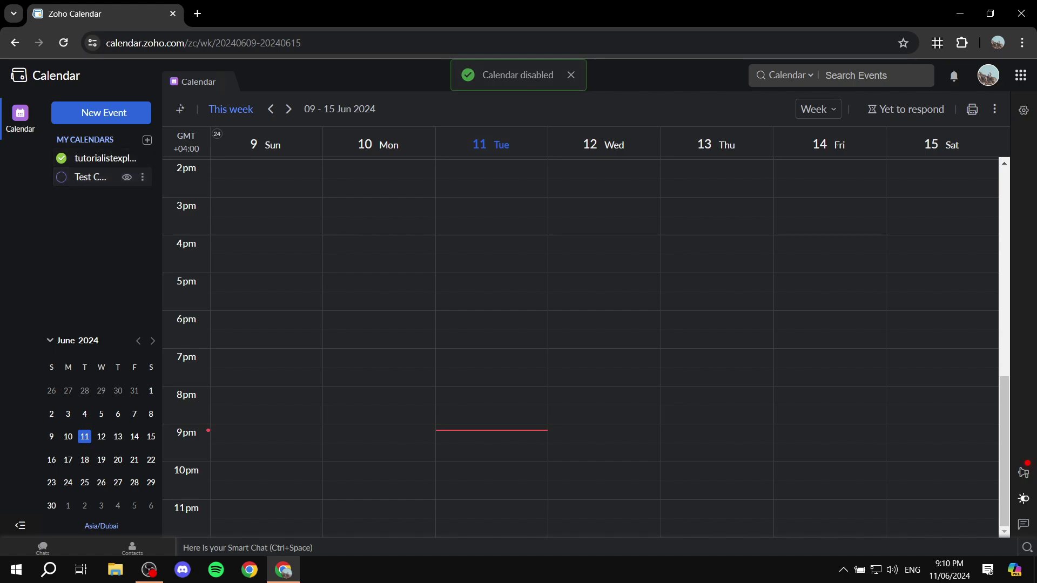
click(61, 178)
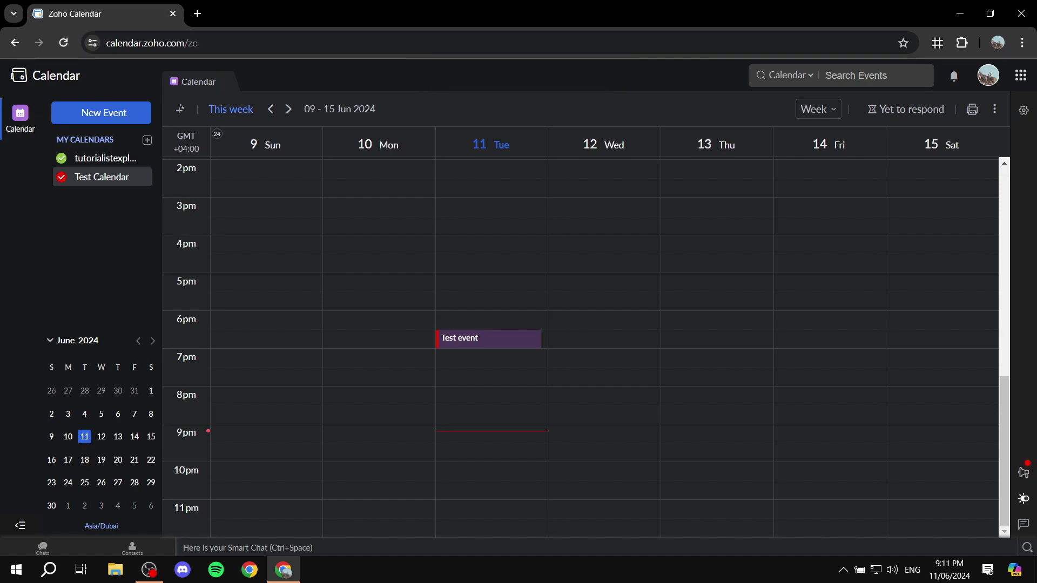
click(142, 177)
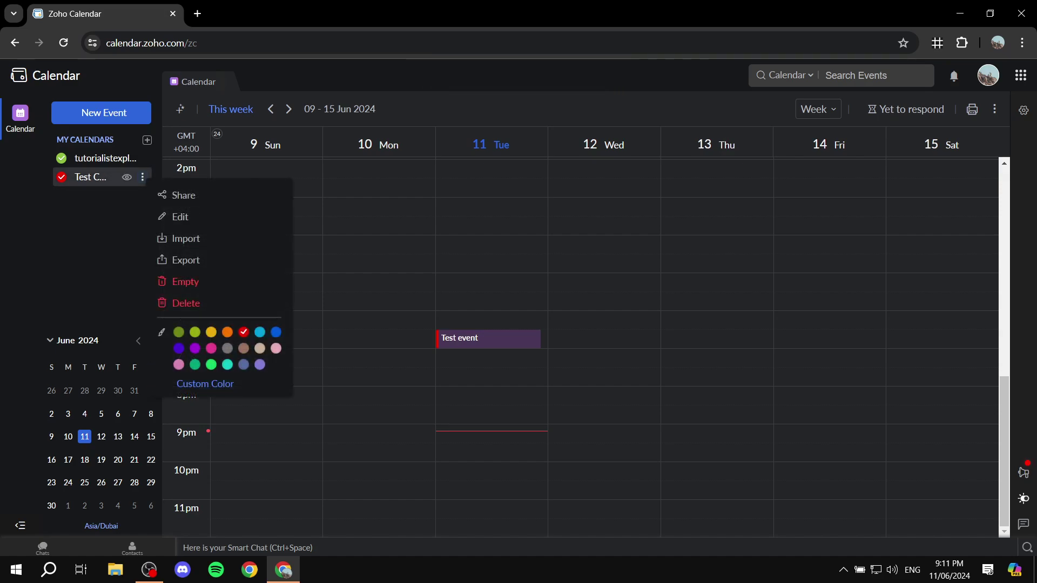
click(182, 195)
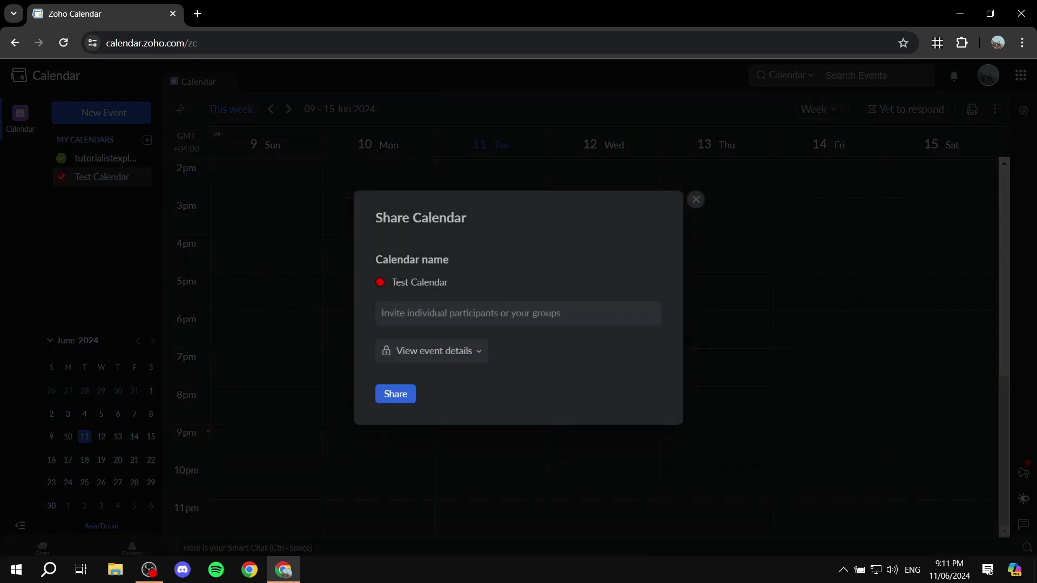
click(471, 313)
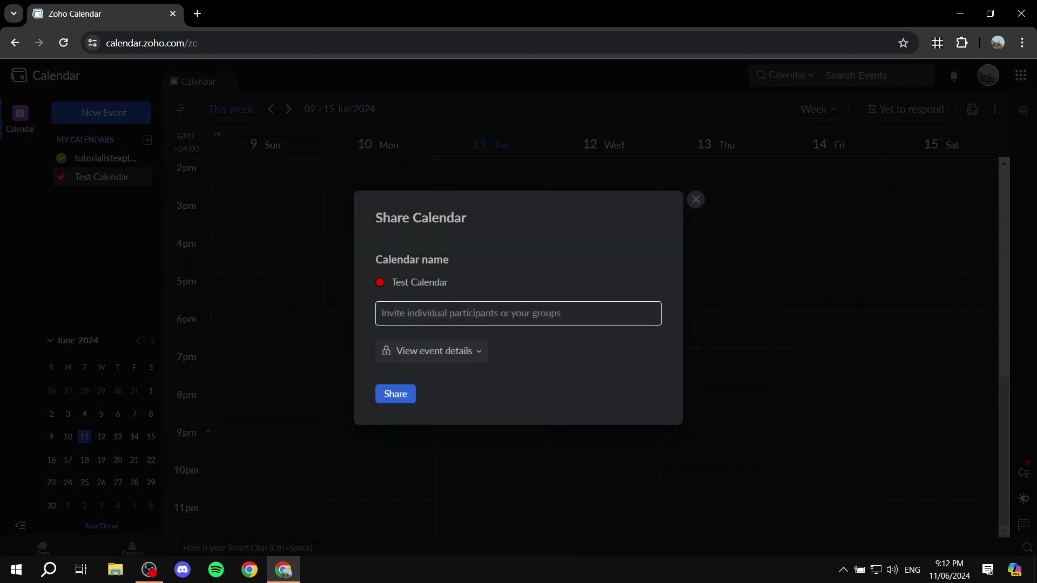
click(432, 350)
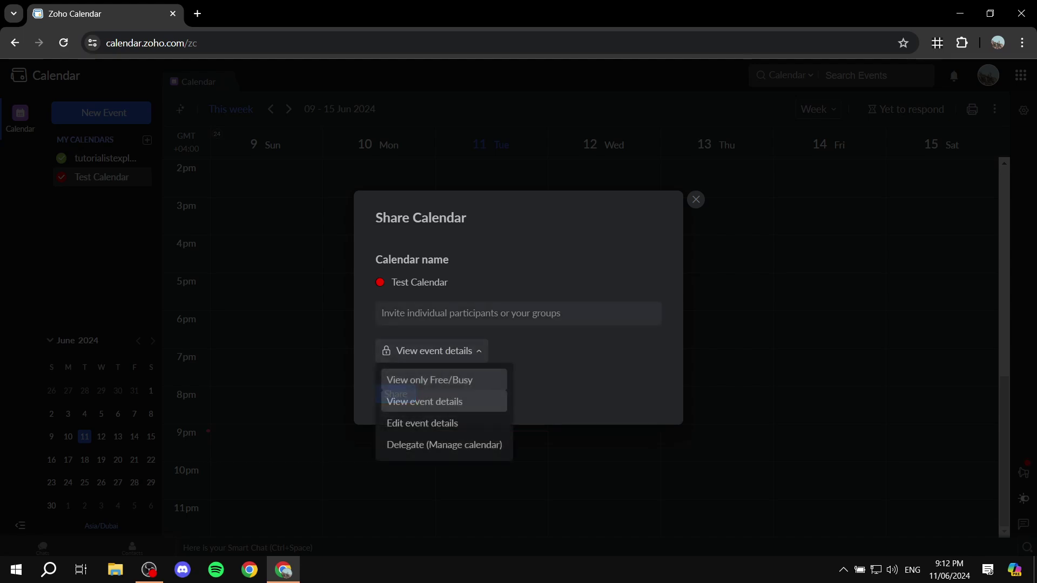
click(431, 351)
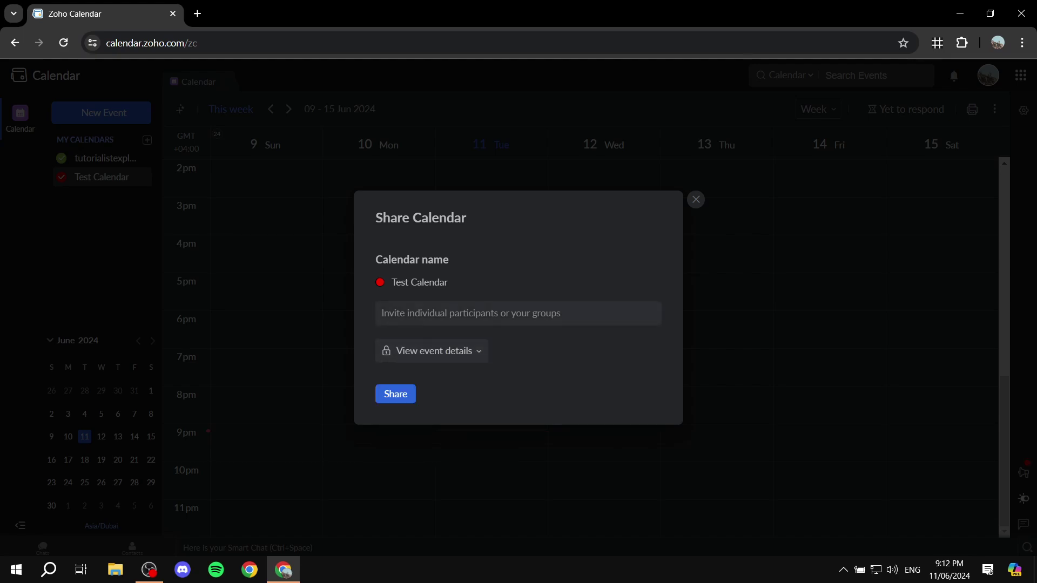
click(695, 199)
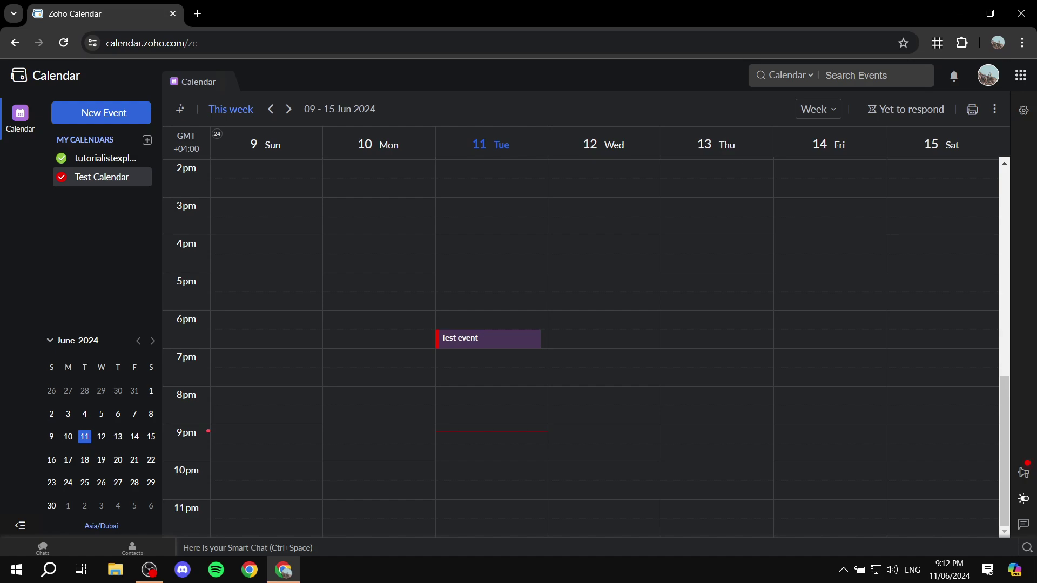
click(42, 547)
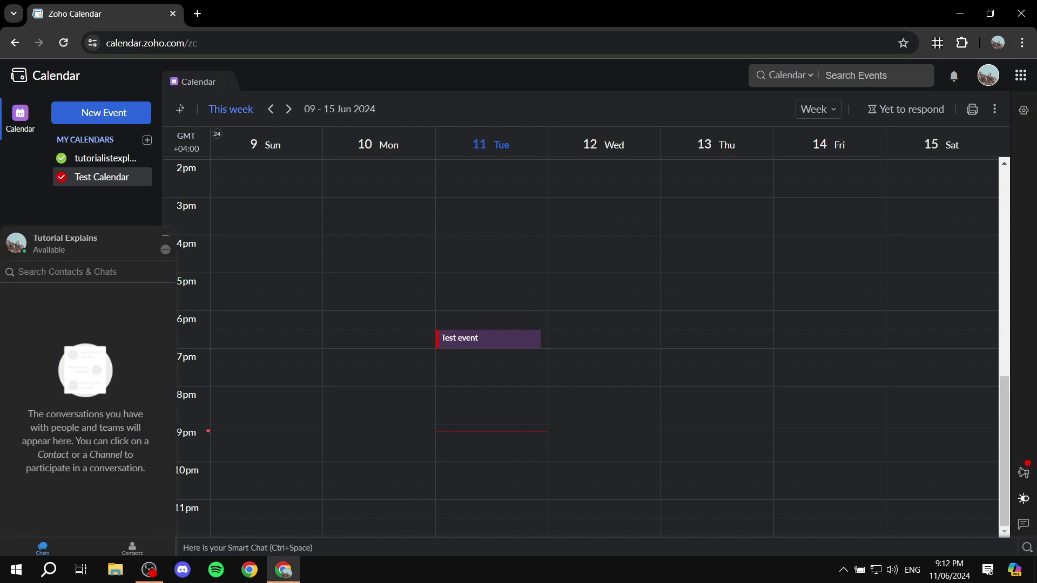
click(133, 547)
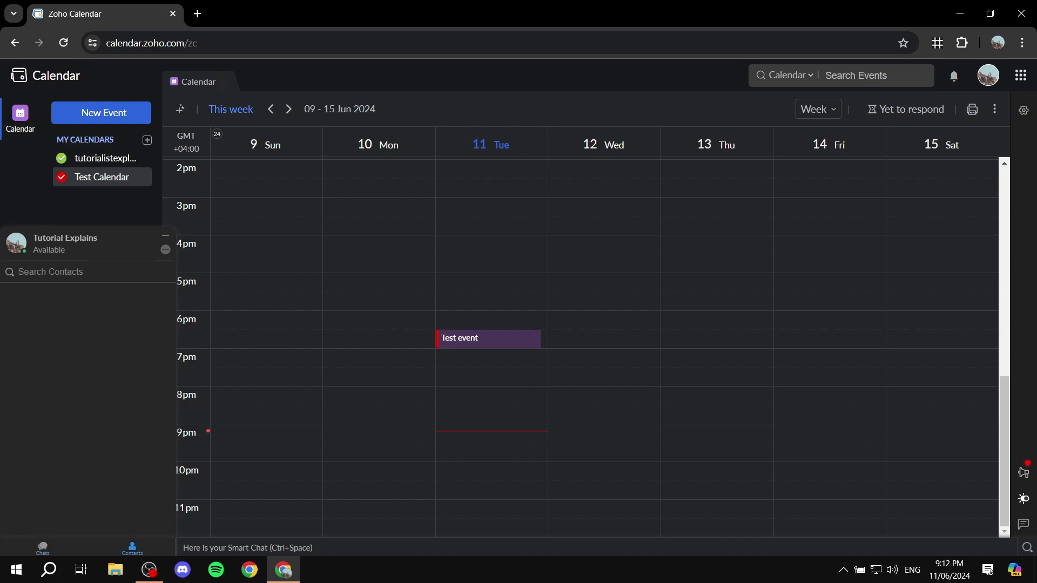
click(165, 249)
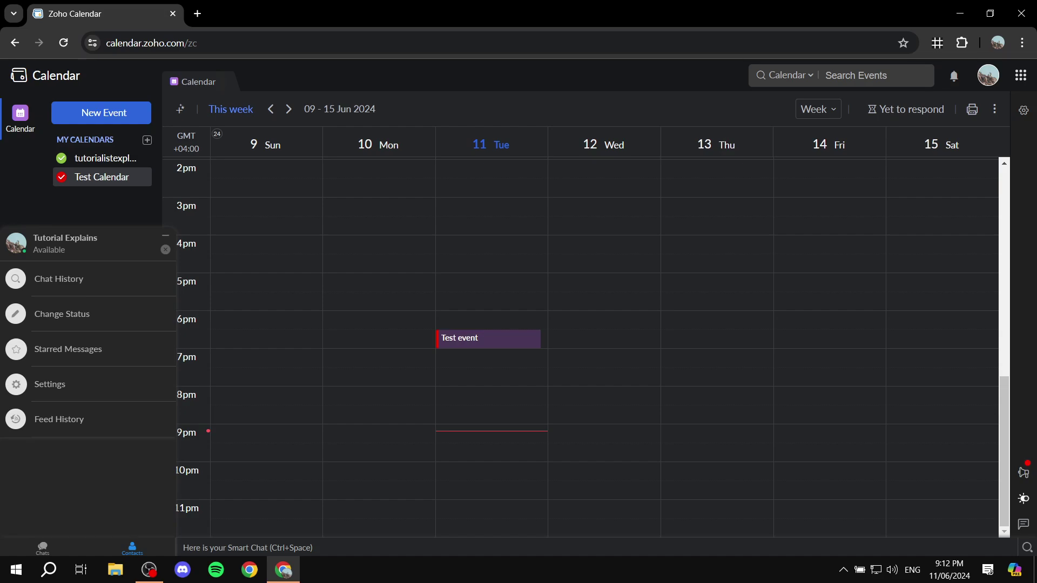
click(166, 249)
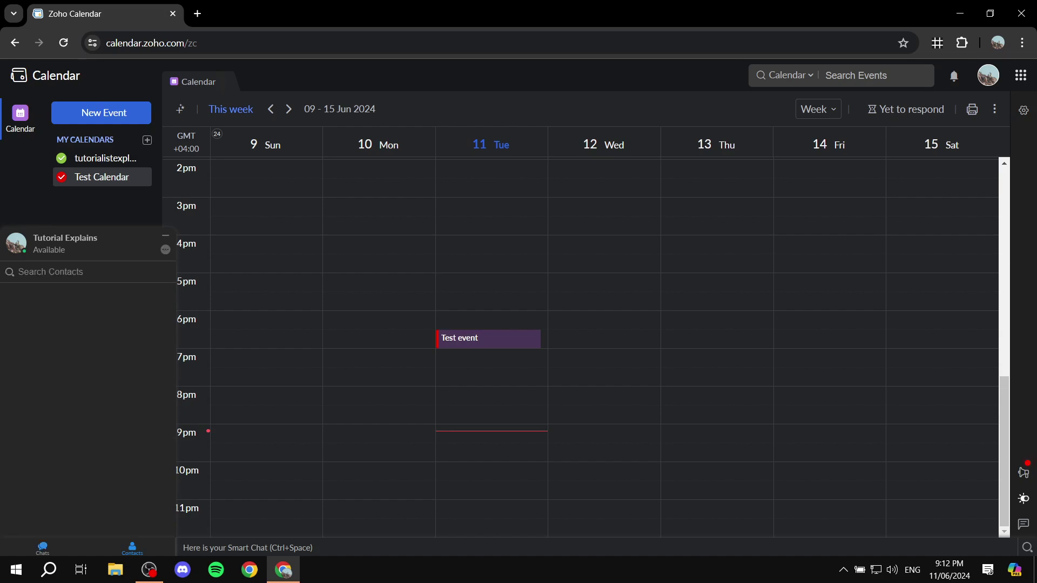
click(42, 547)
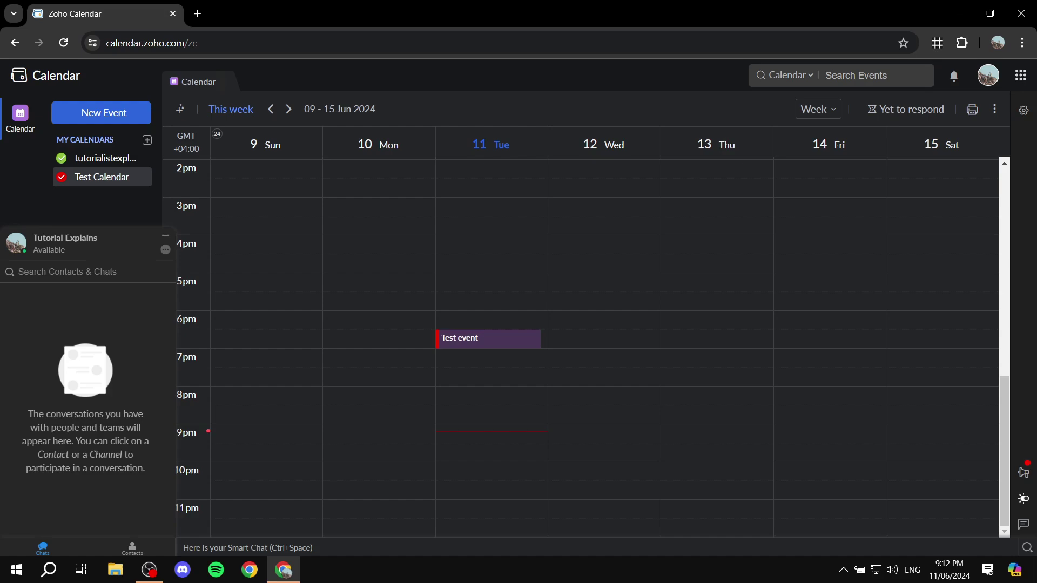
click(43, 548)
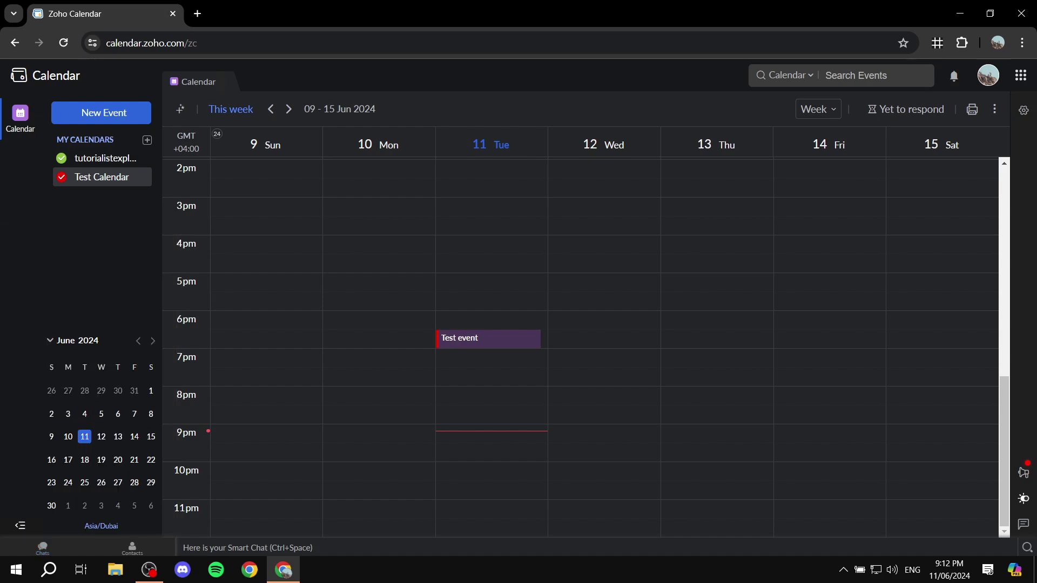